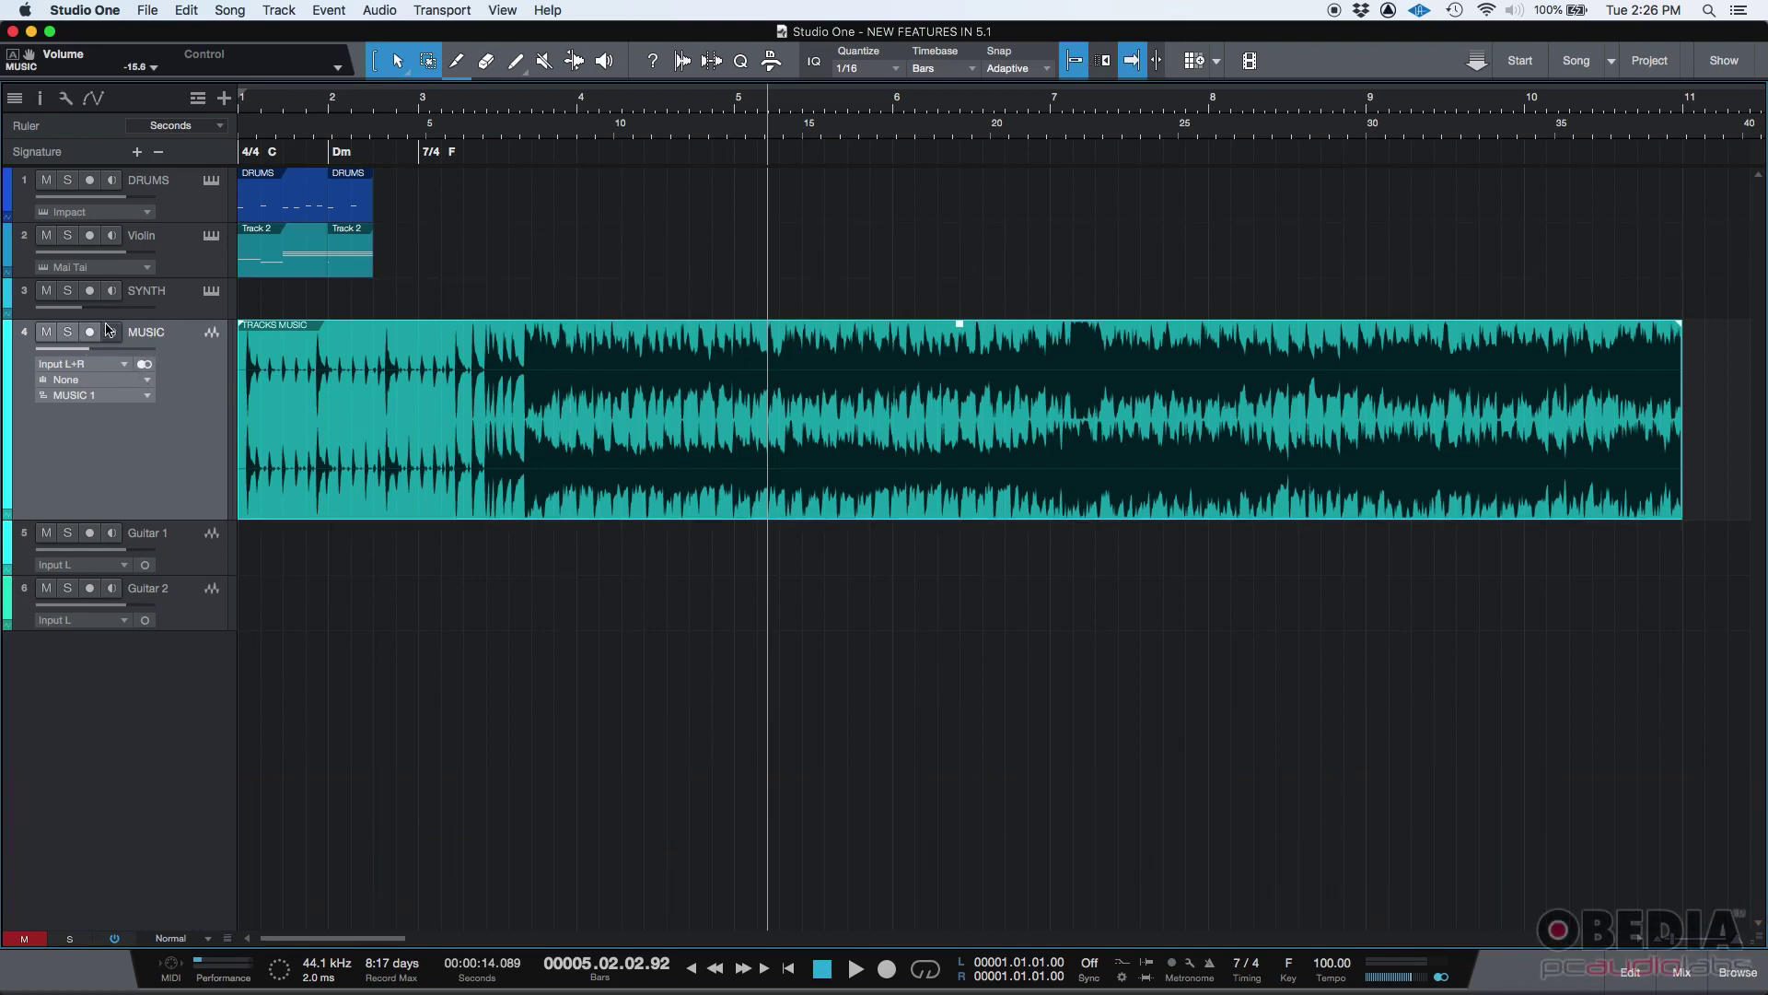
- Move the playhead back along the ruler to just before bar 3
{"action": "left_click", "coordinate": [555, 104]}
{"action": "left_click", "coordinate": [488, 103]}
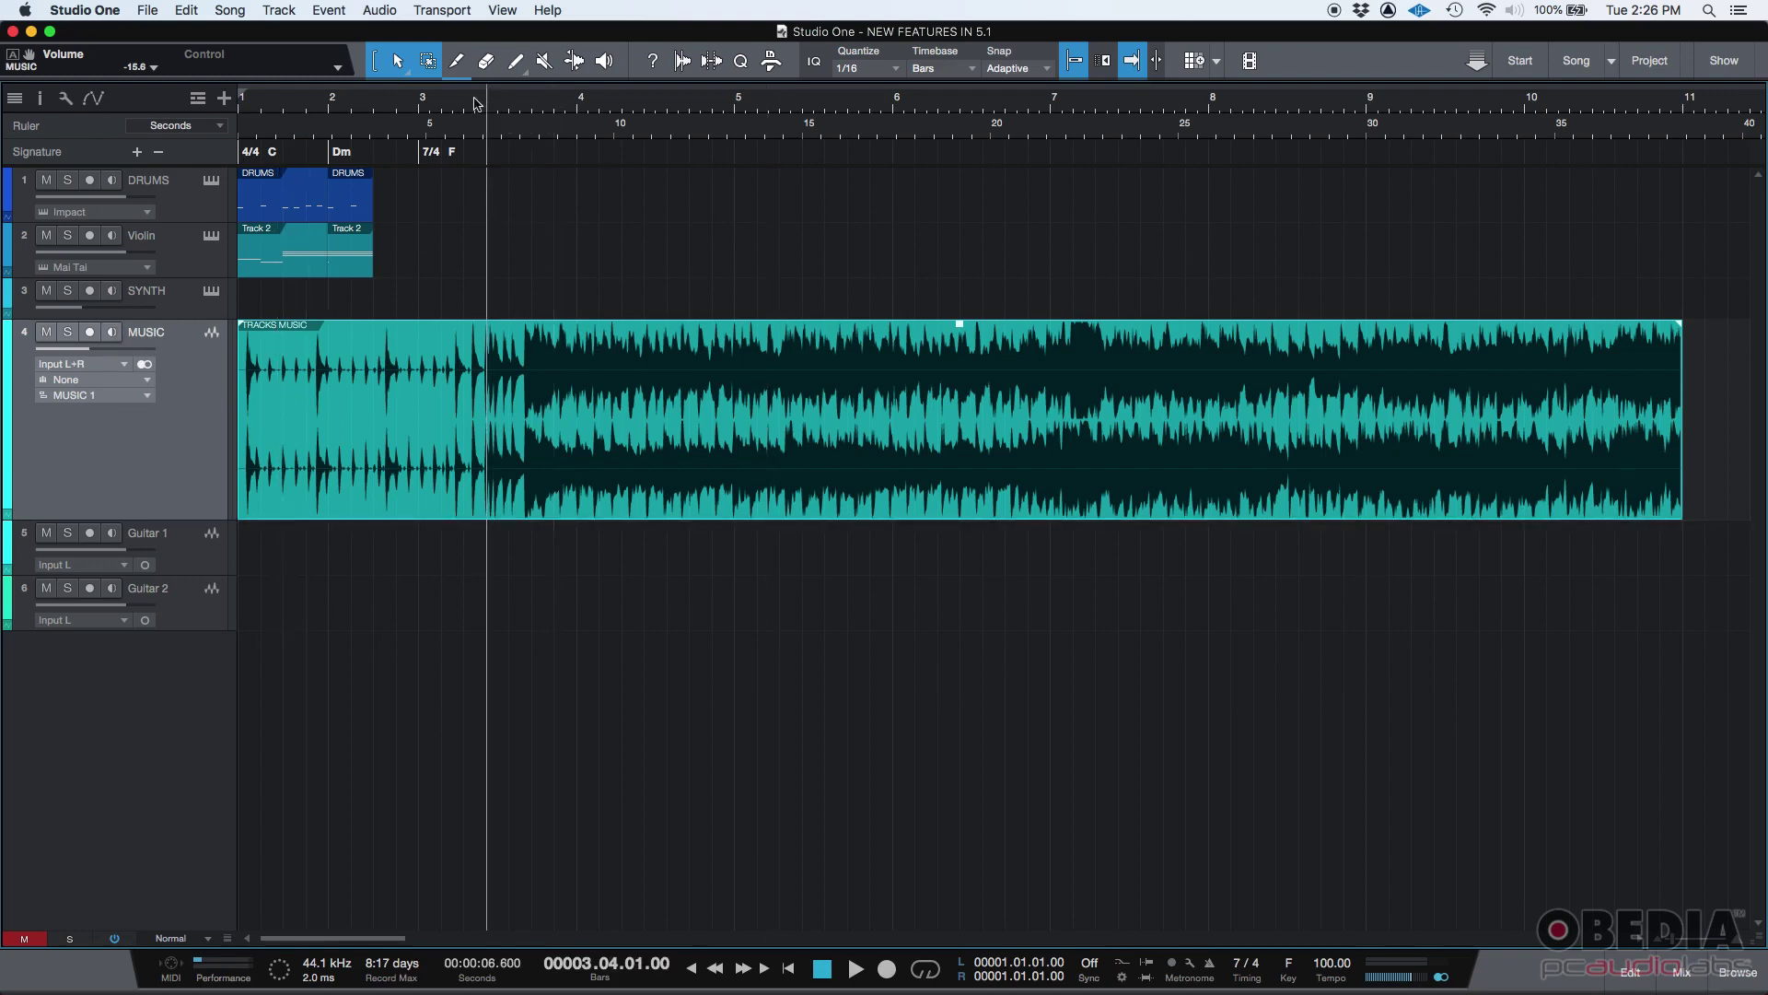
{"action": "left_click", "coordinate": [442, 104]}
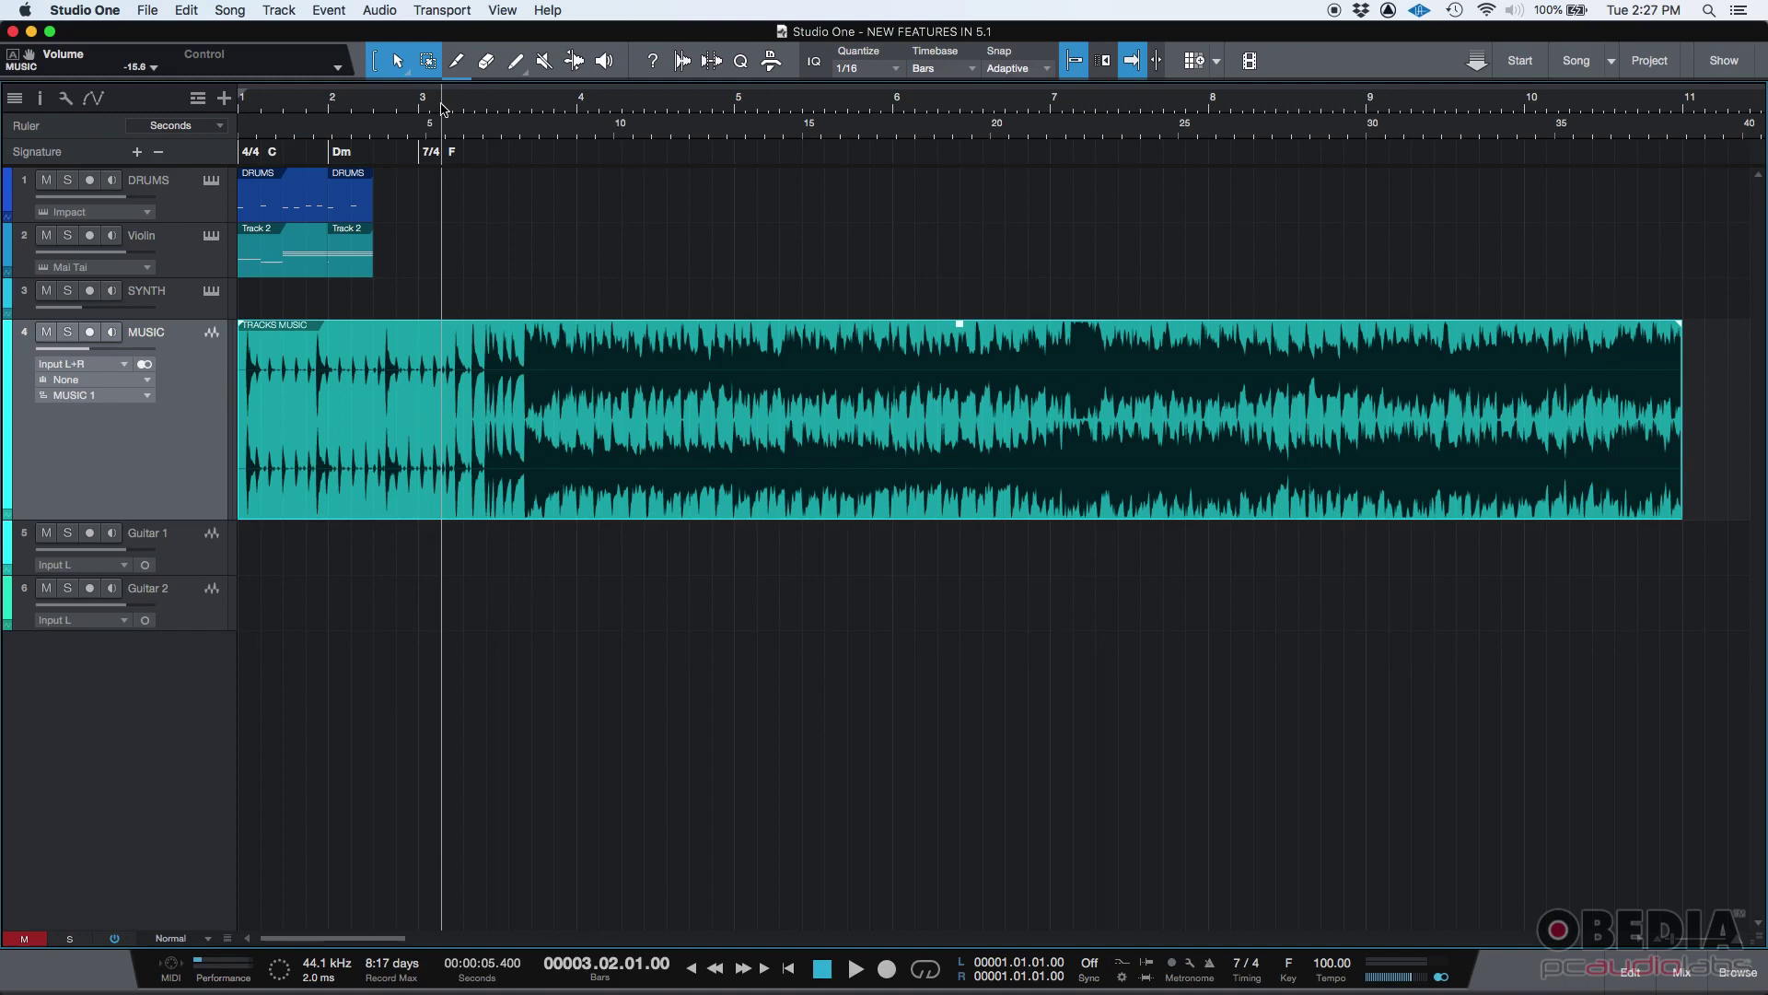
- Play the song from bar 3 and stop just past bar 4
{"action": "left_click", "coordinate": [430, 110]}
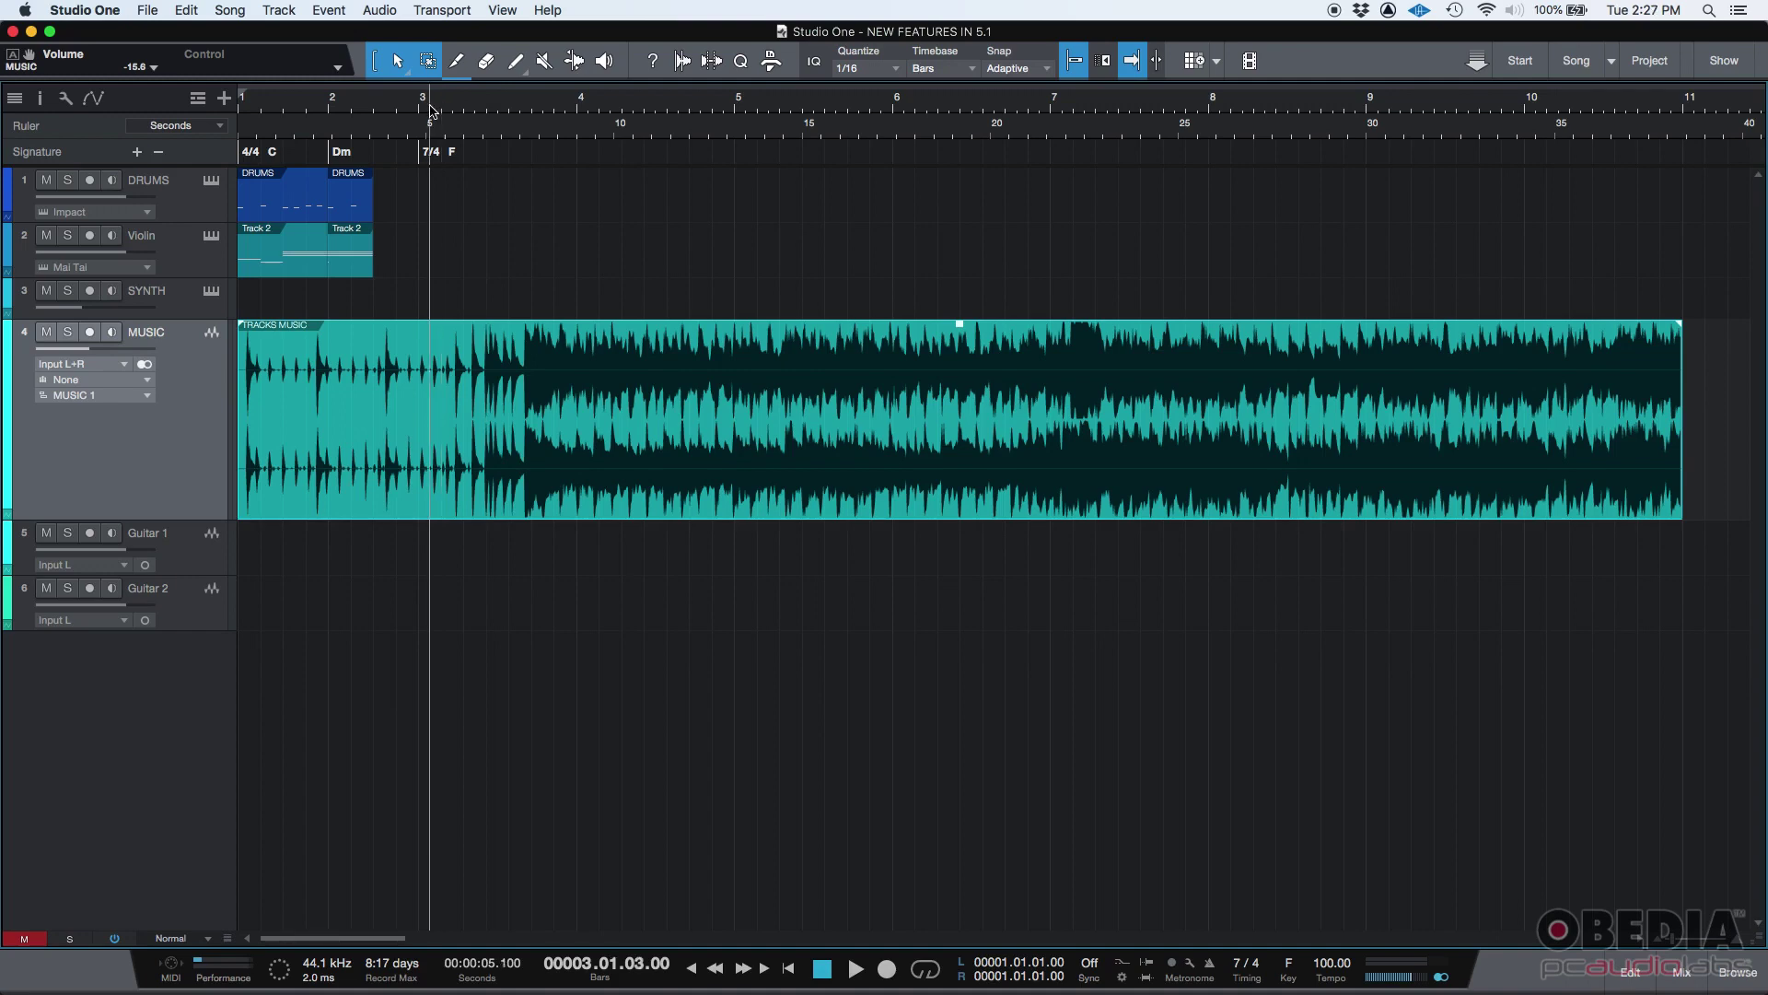
{"action": "key", "text": "space"}
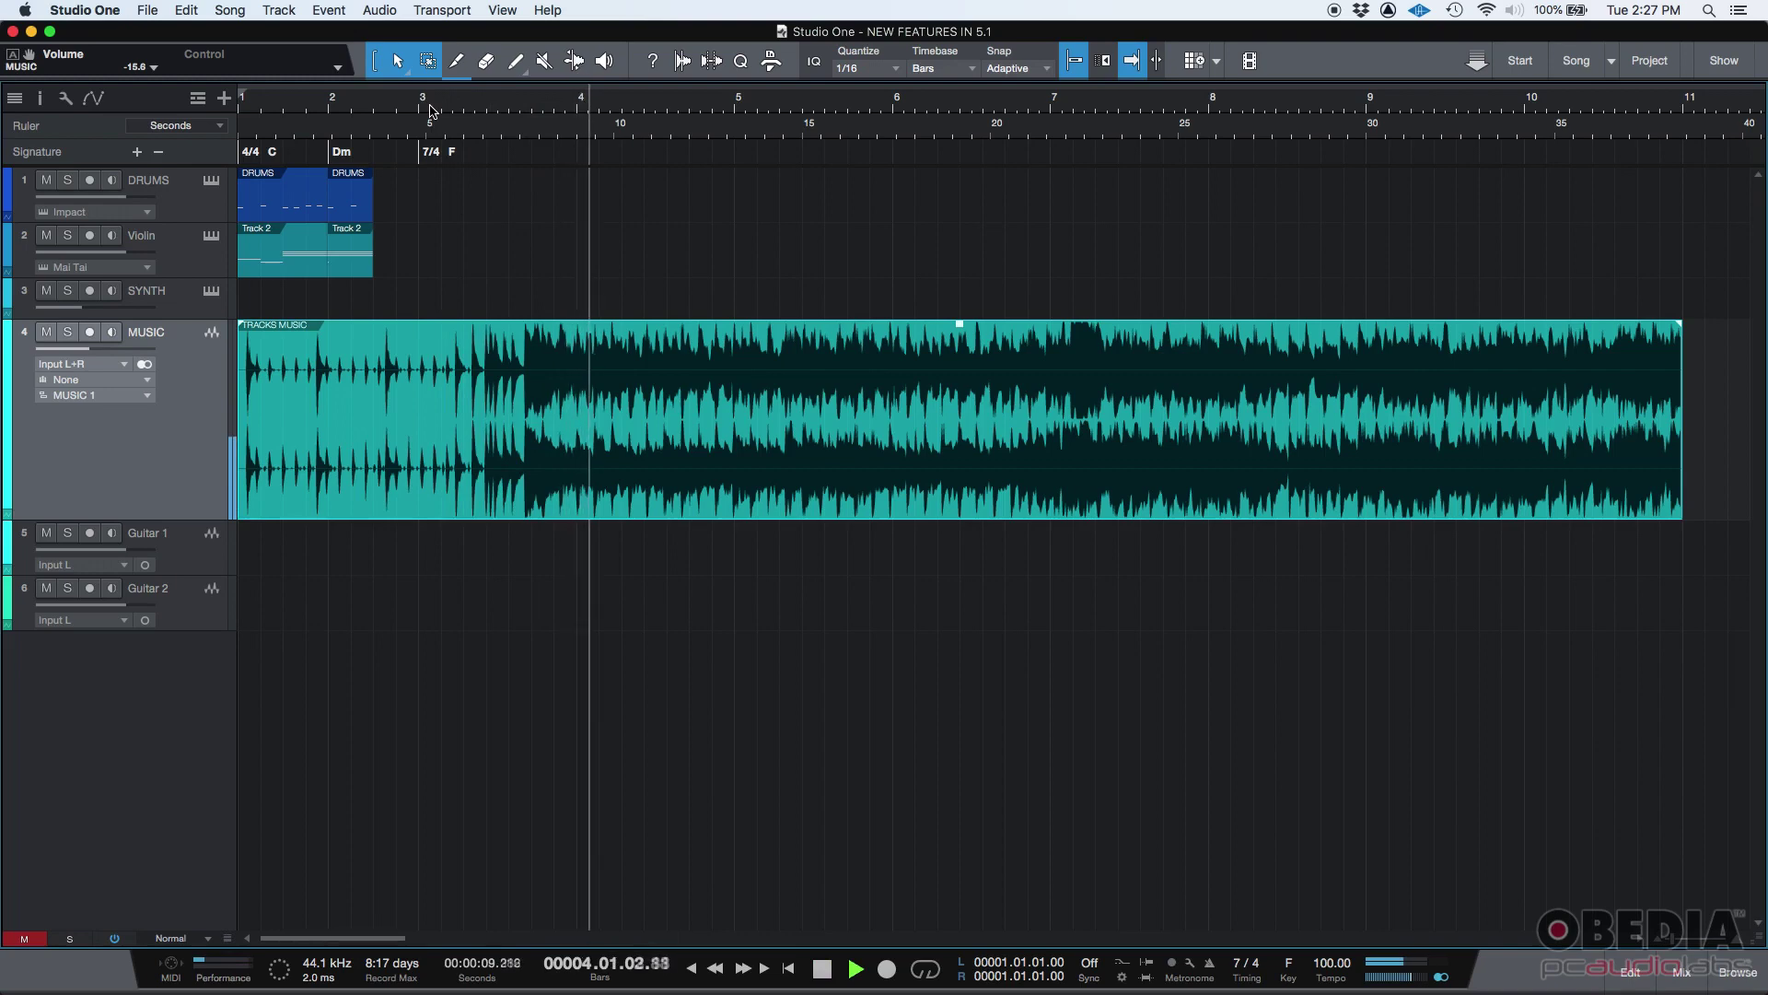
{"action": "key", "text": "space"}
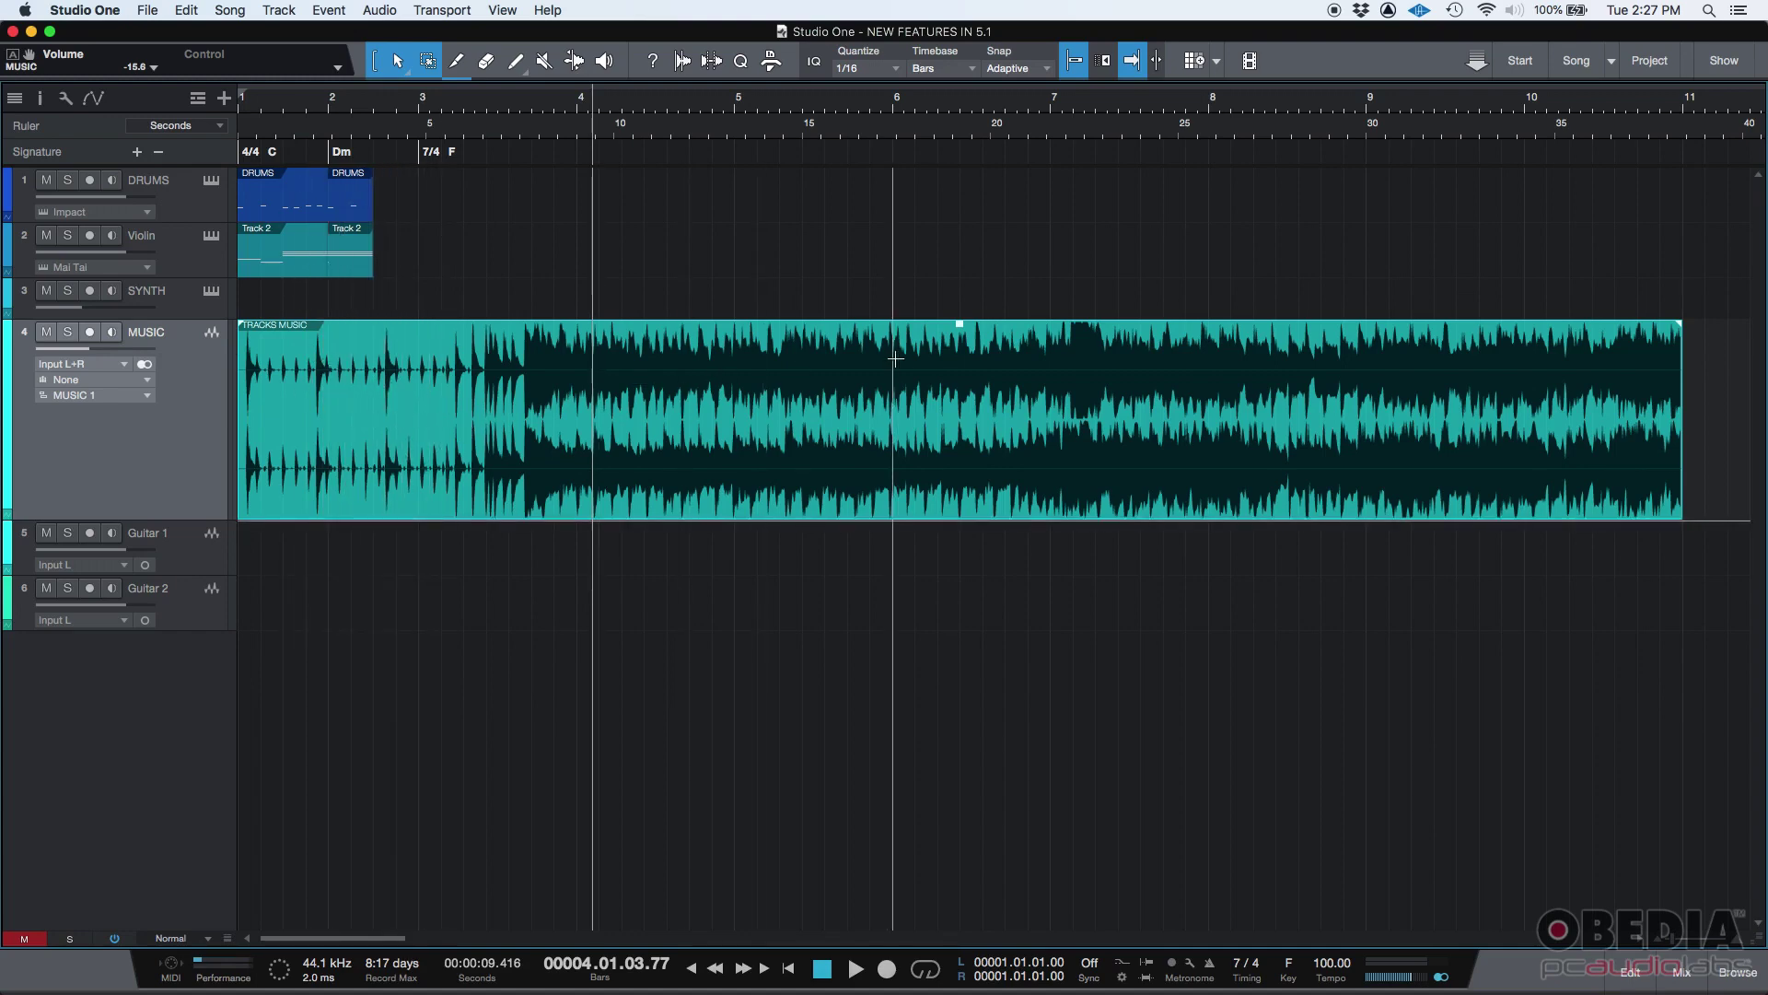
- Turn on Gain Envelope for the MUSIC event and select the event for envelope editing
{"action": "right_click", "coordinate": [393, 463]}
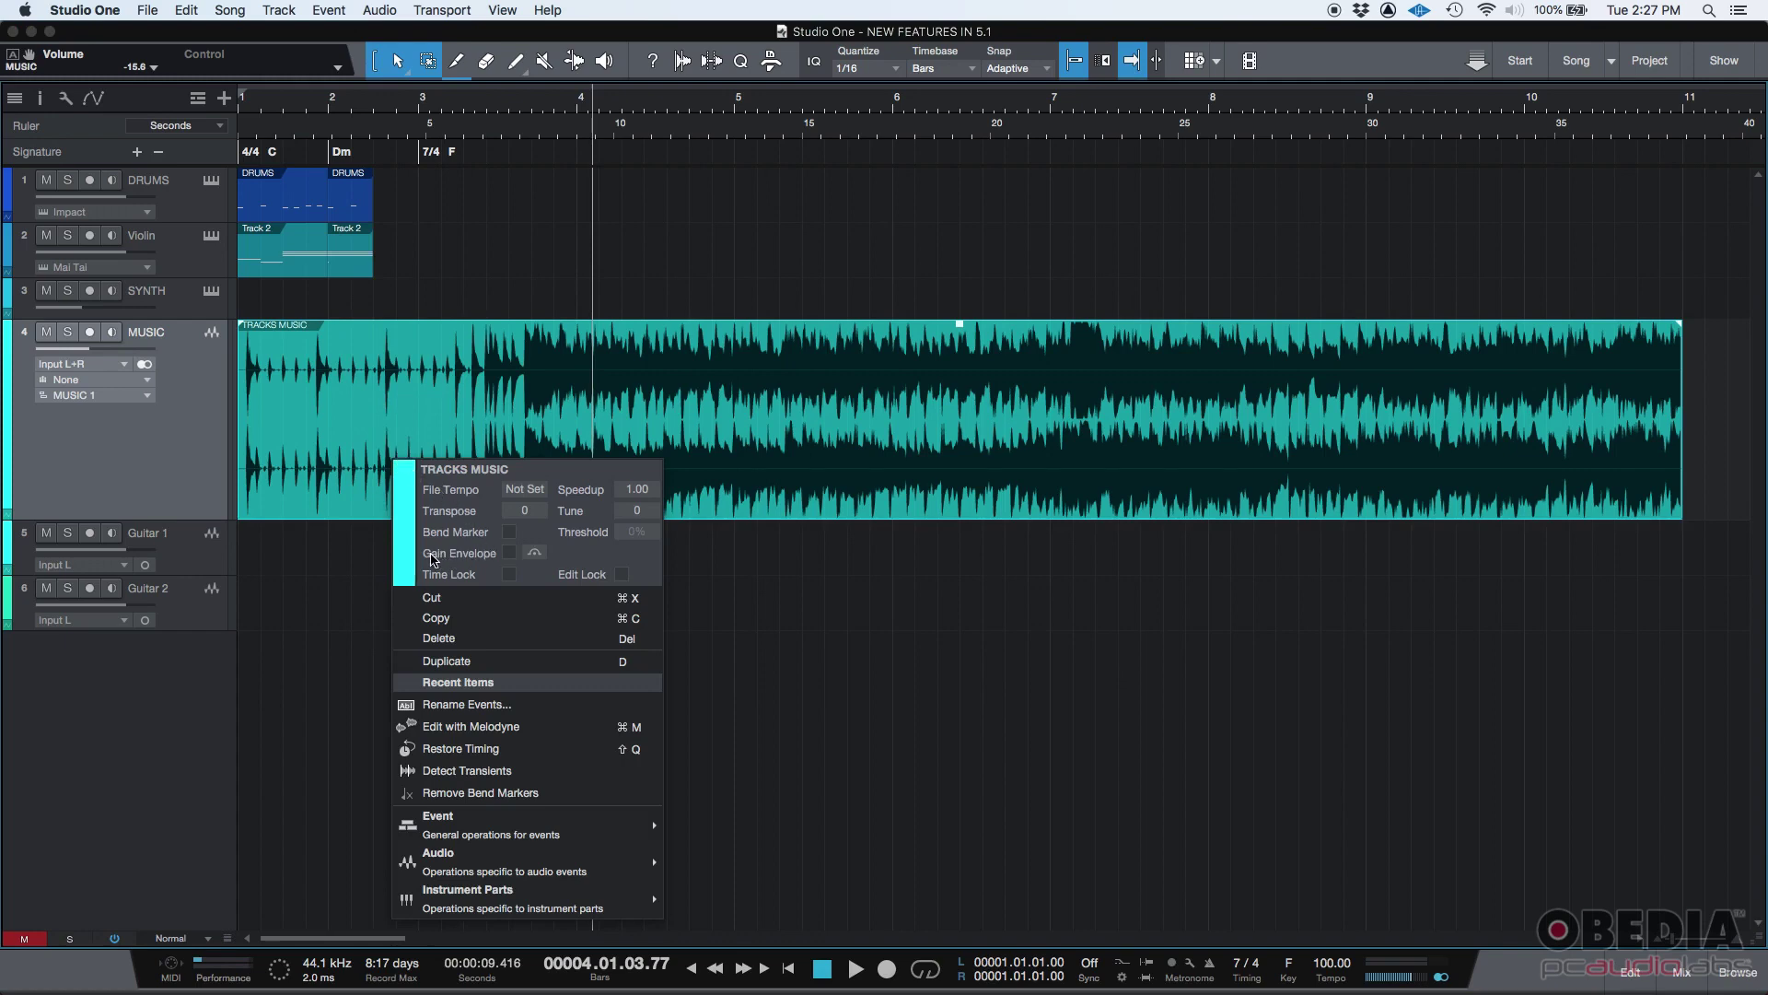
{"action": "left_click", "coordinate": [509, 553]}
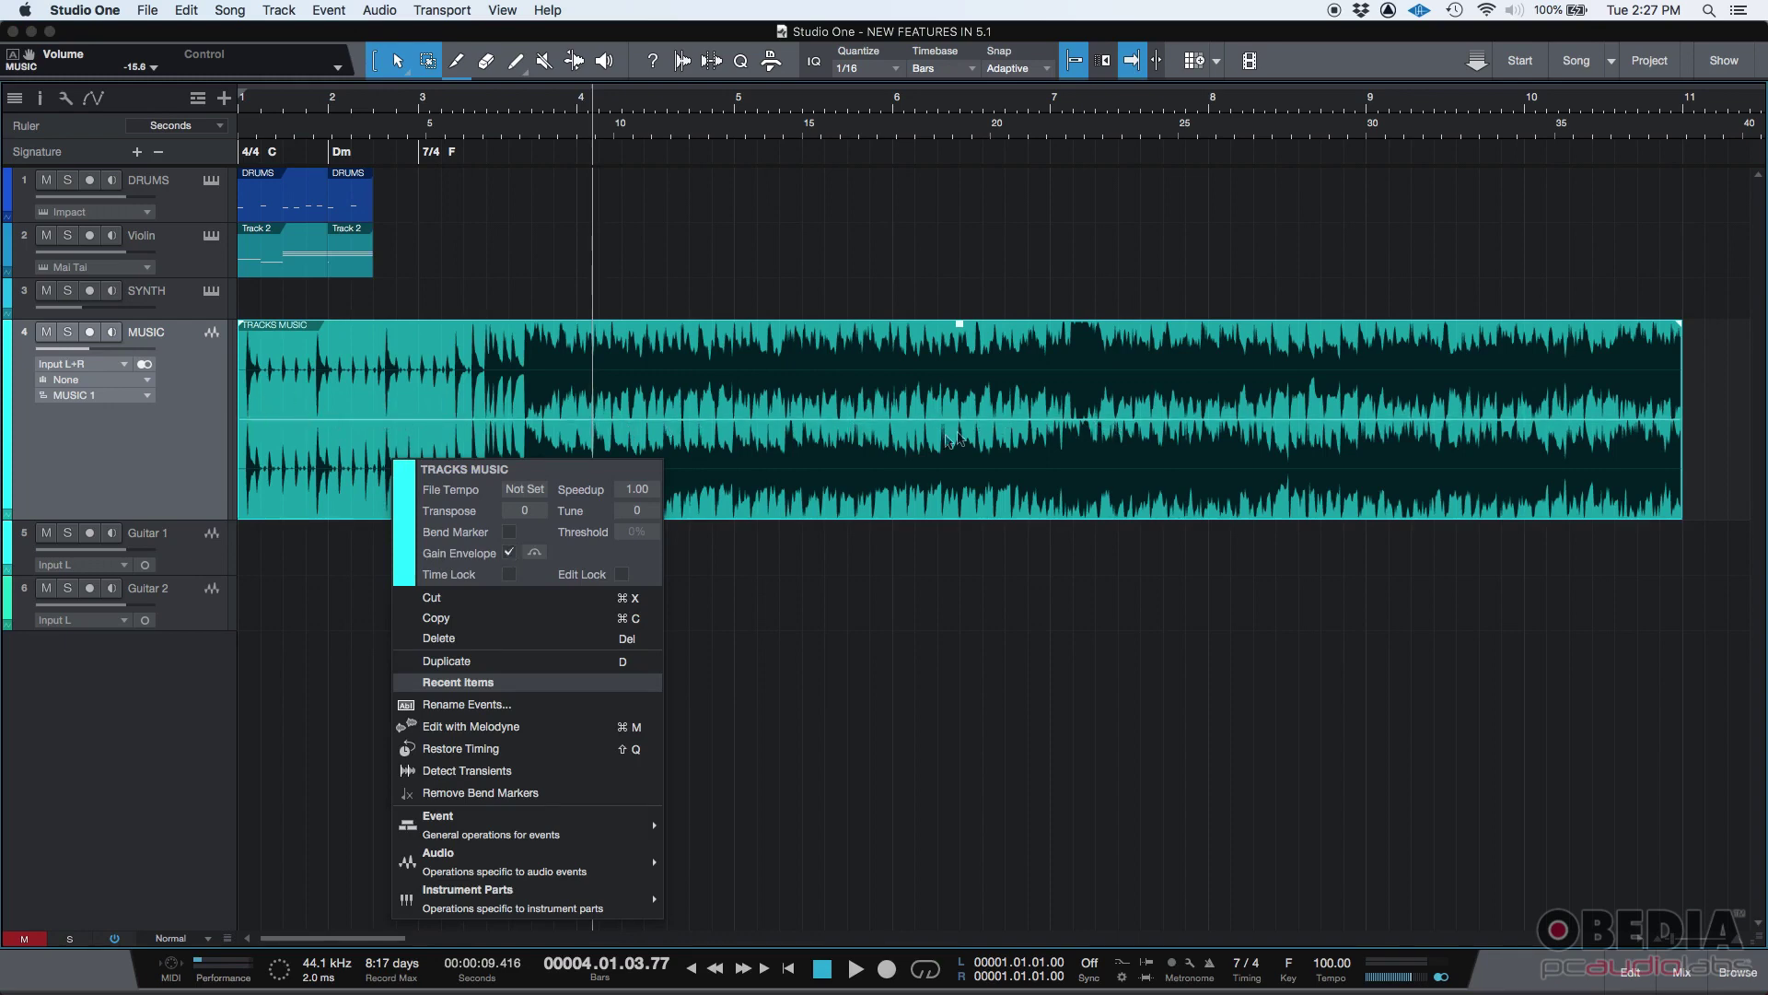
{"action": "left_click", "coordinate": [530, 388]}
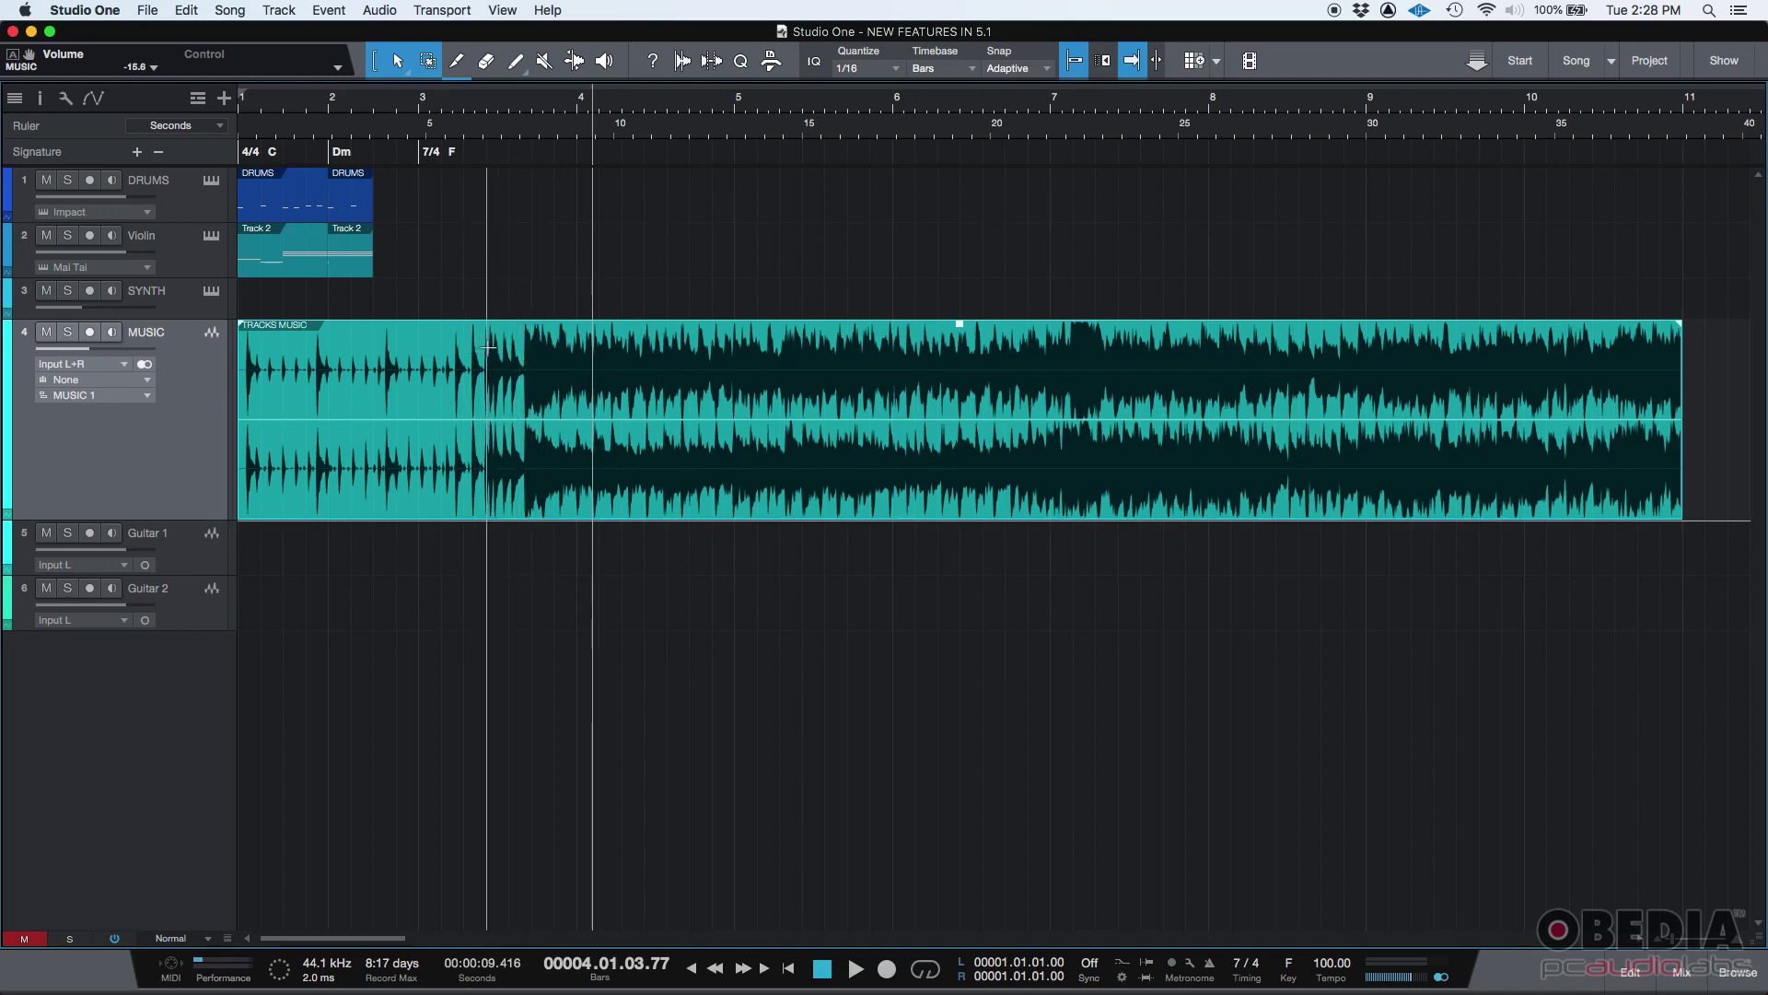
{"action": "left_click", "coordinate": [525, 424]}
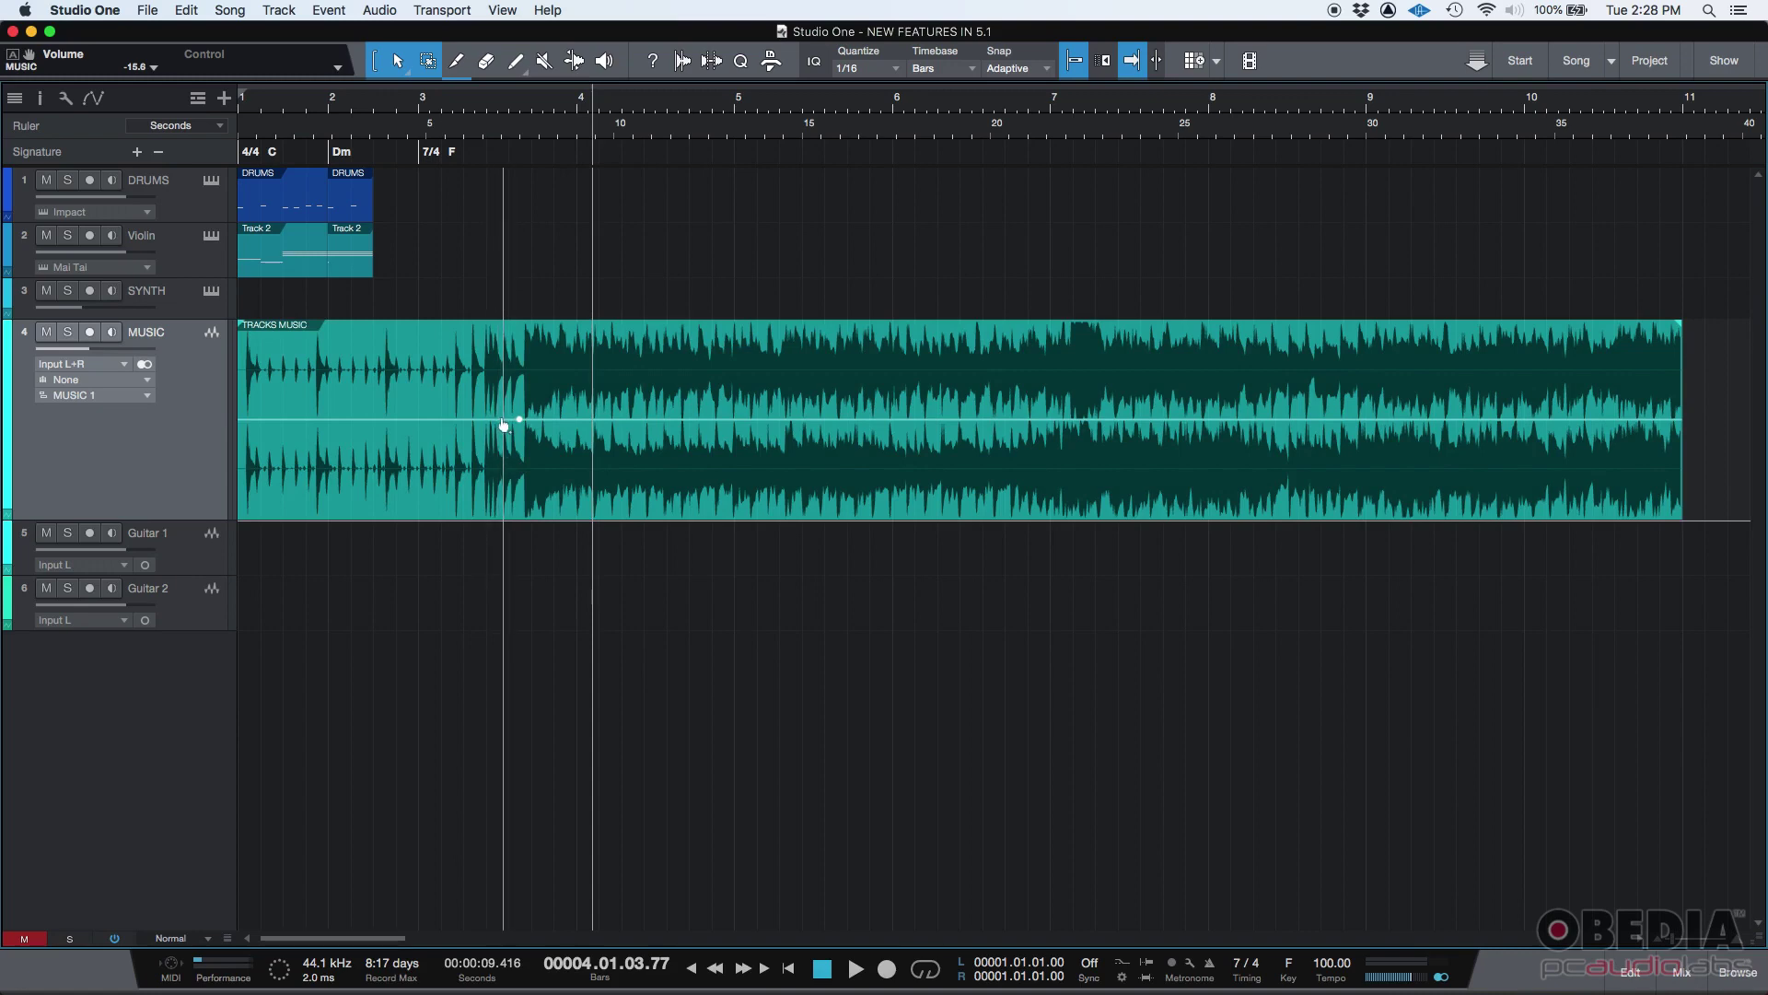
- Drag the MUSIC event's gain envelope point down to -4 dB near bar 3.5
{"action": "mouse_move", "coordinate": [523, 425]}
{"action": "left_click_drag", "start_coordinate": [523, 424], "coordinate": [525, 466]}
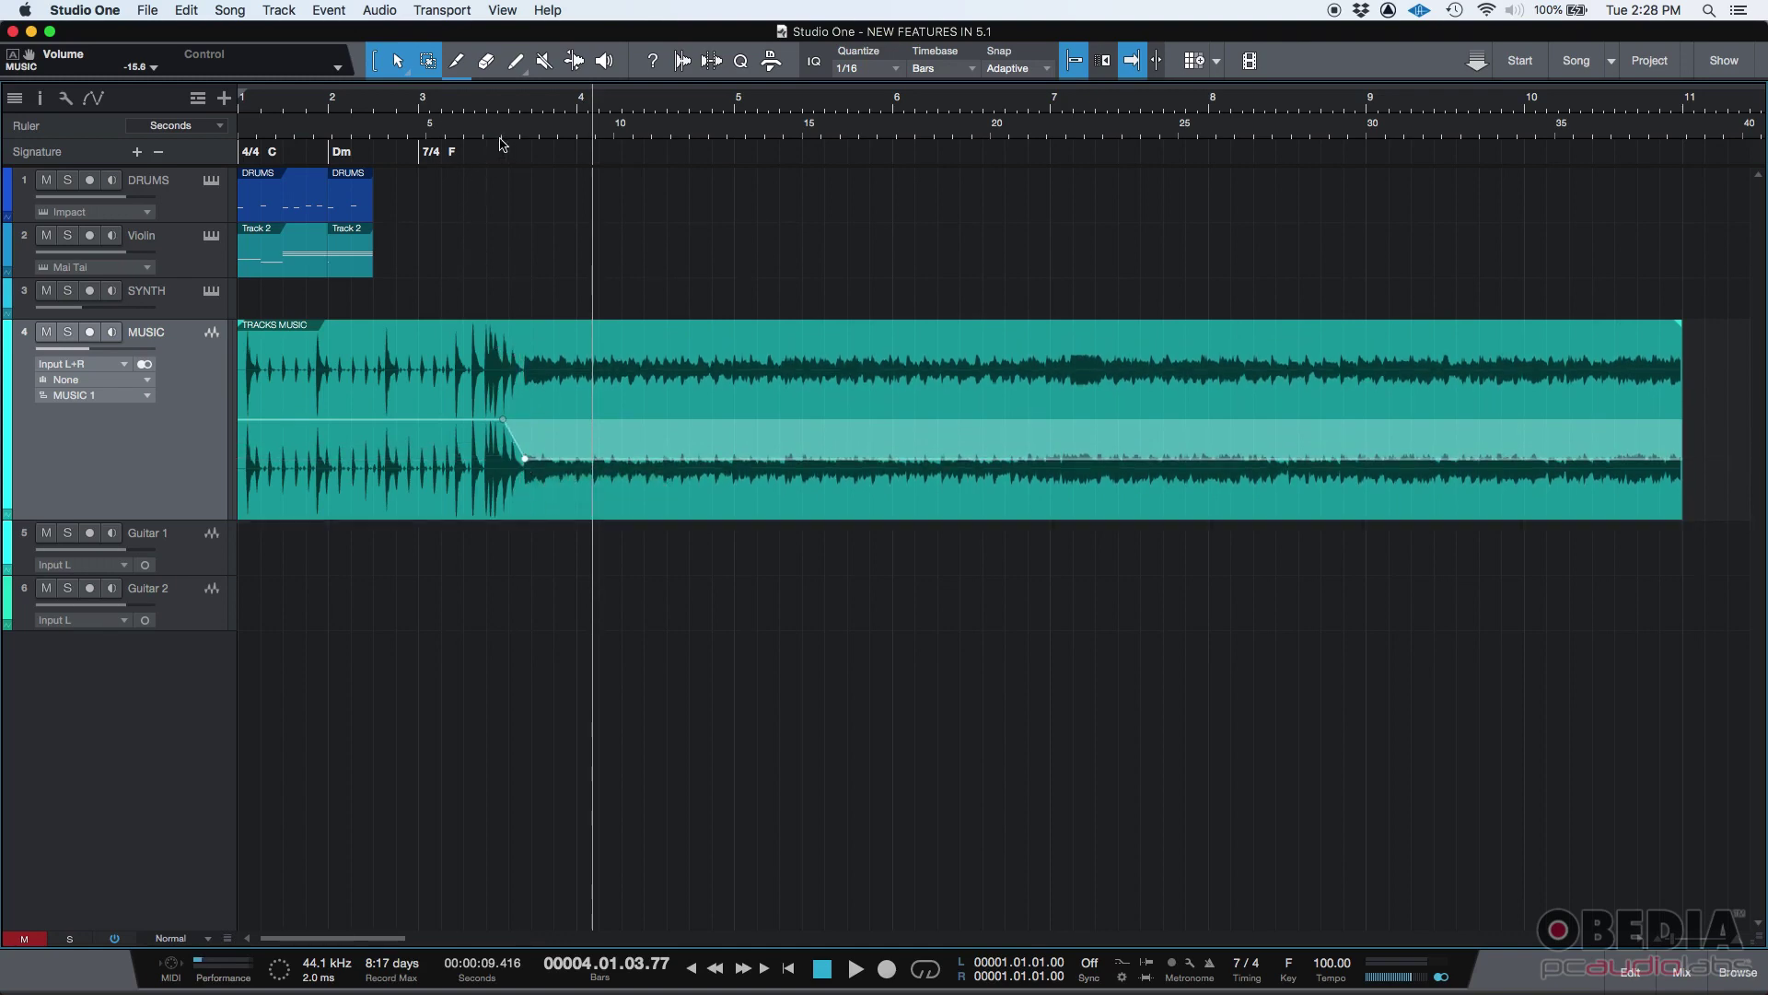
- Replay from bar 3, then raise an envelope point to +7.2 dB
{"action": "left_click", "coordinate": [421, 108]}
{"action": "key", "text": "space"}
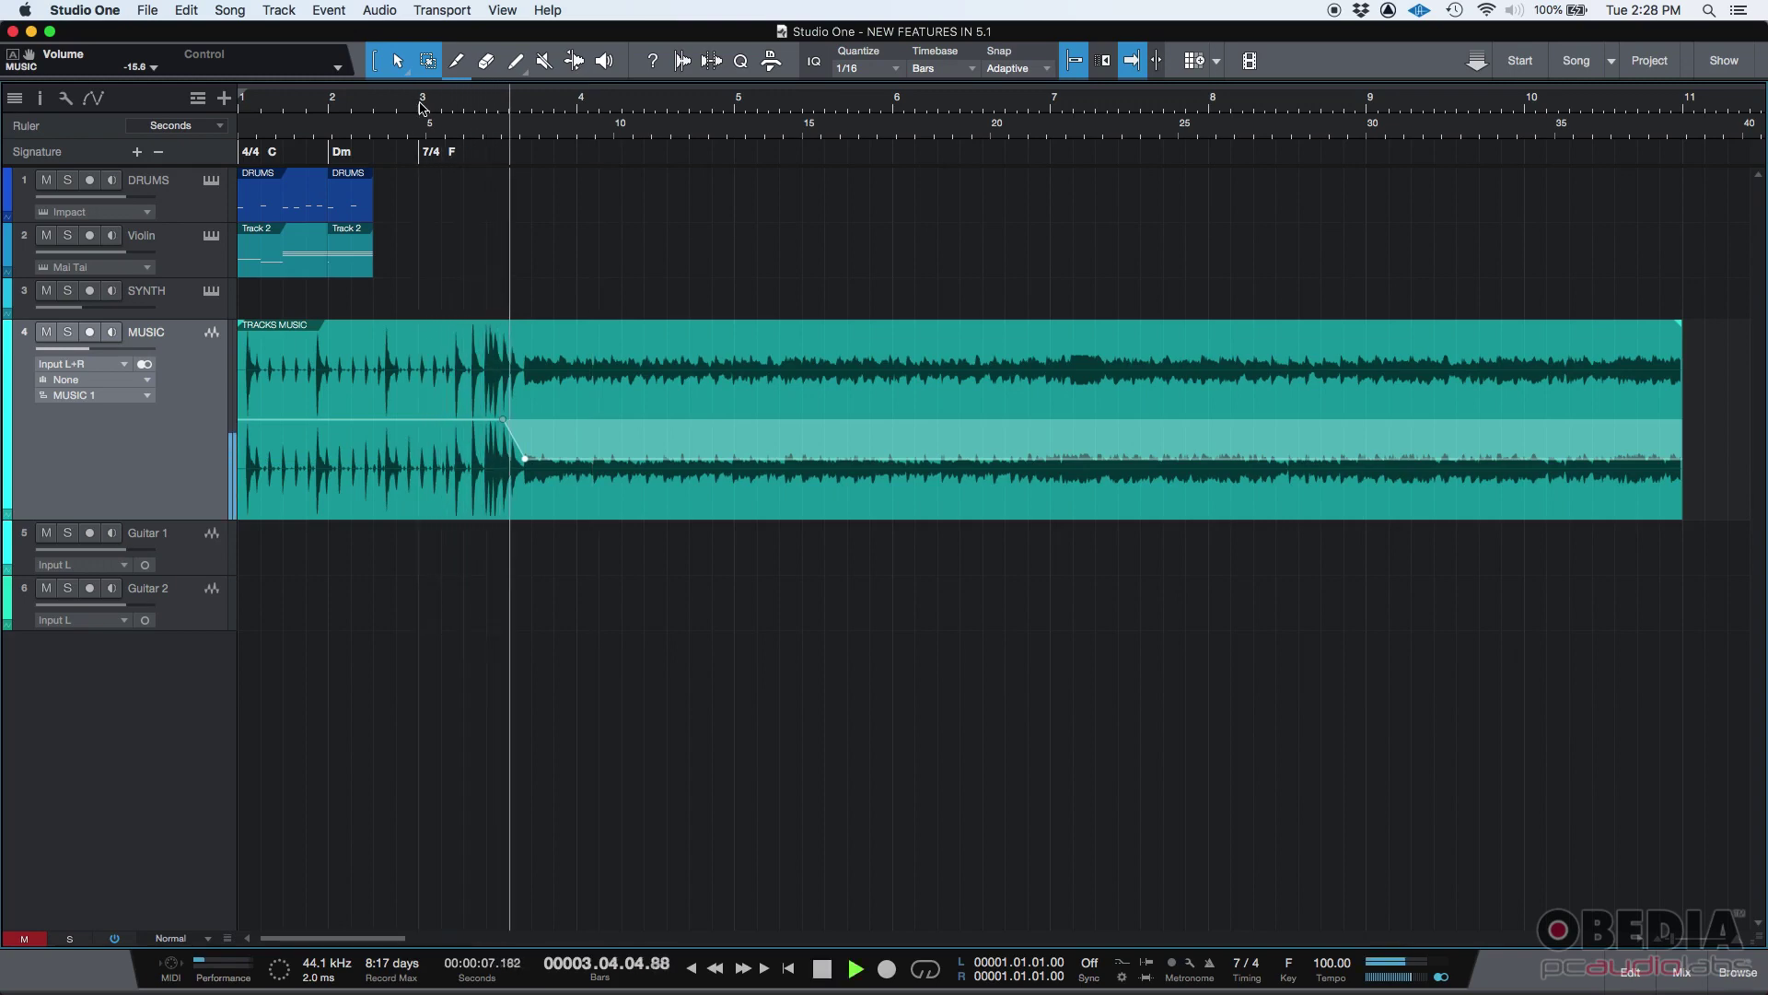
{"action": "key", "text": "space"}
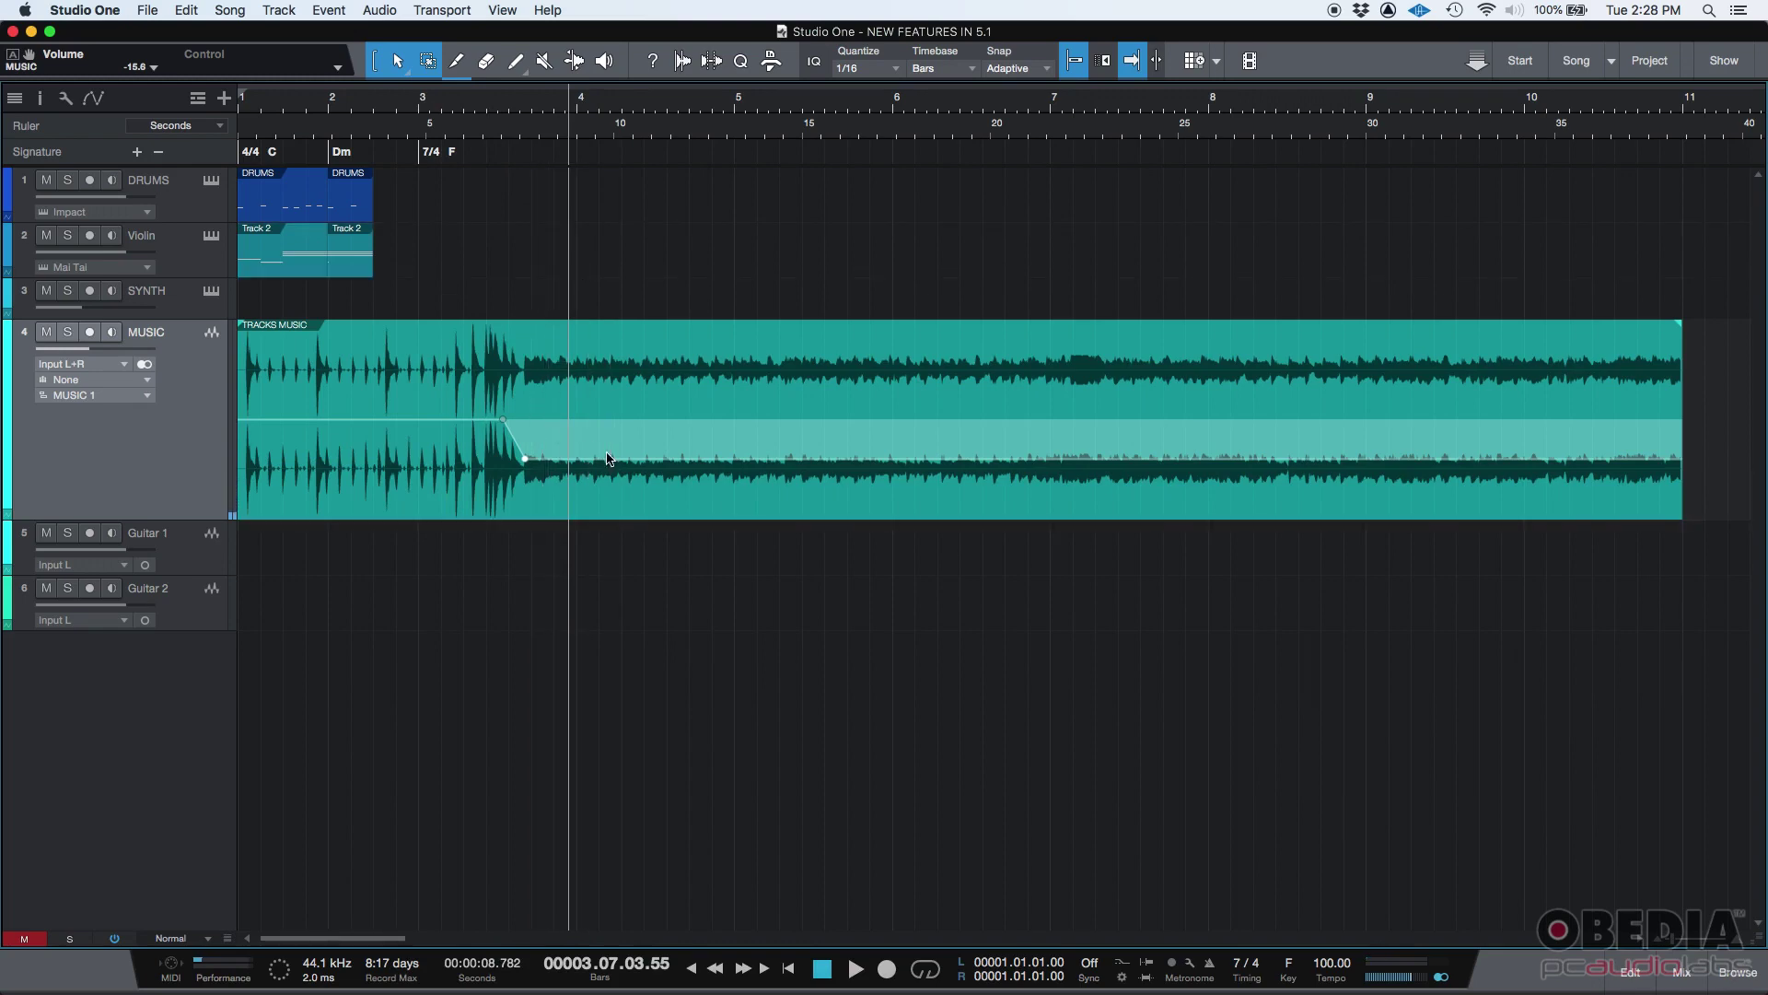
{"action": "left_click_drag", "start_coordinate": [602, 460], "coordinate": [740, 459]}
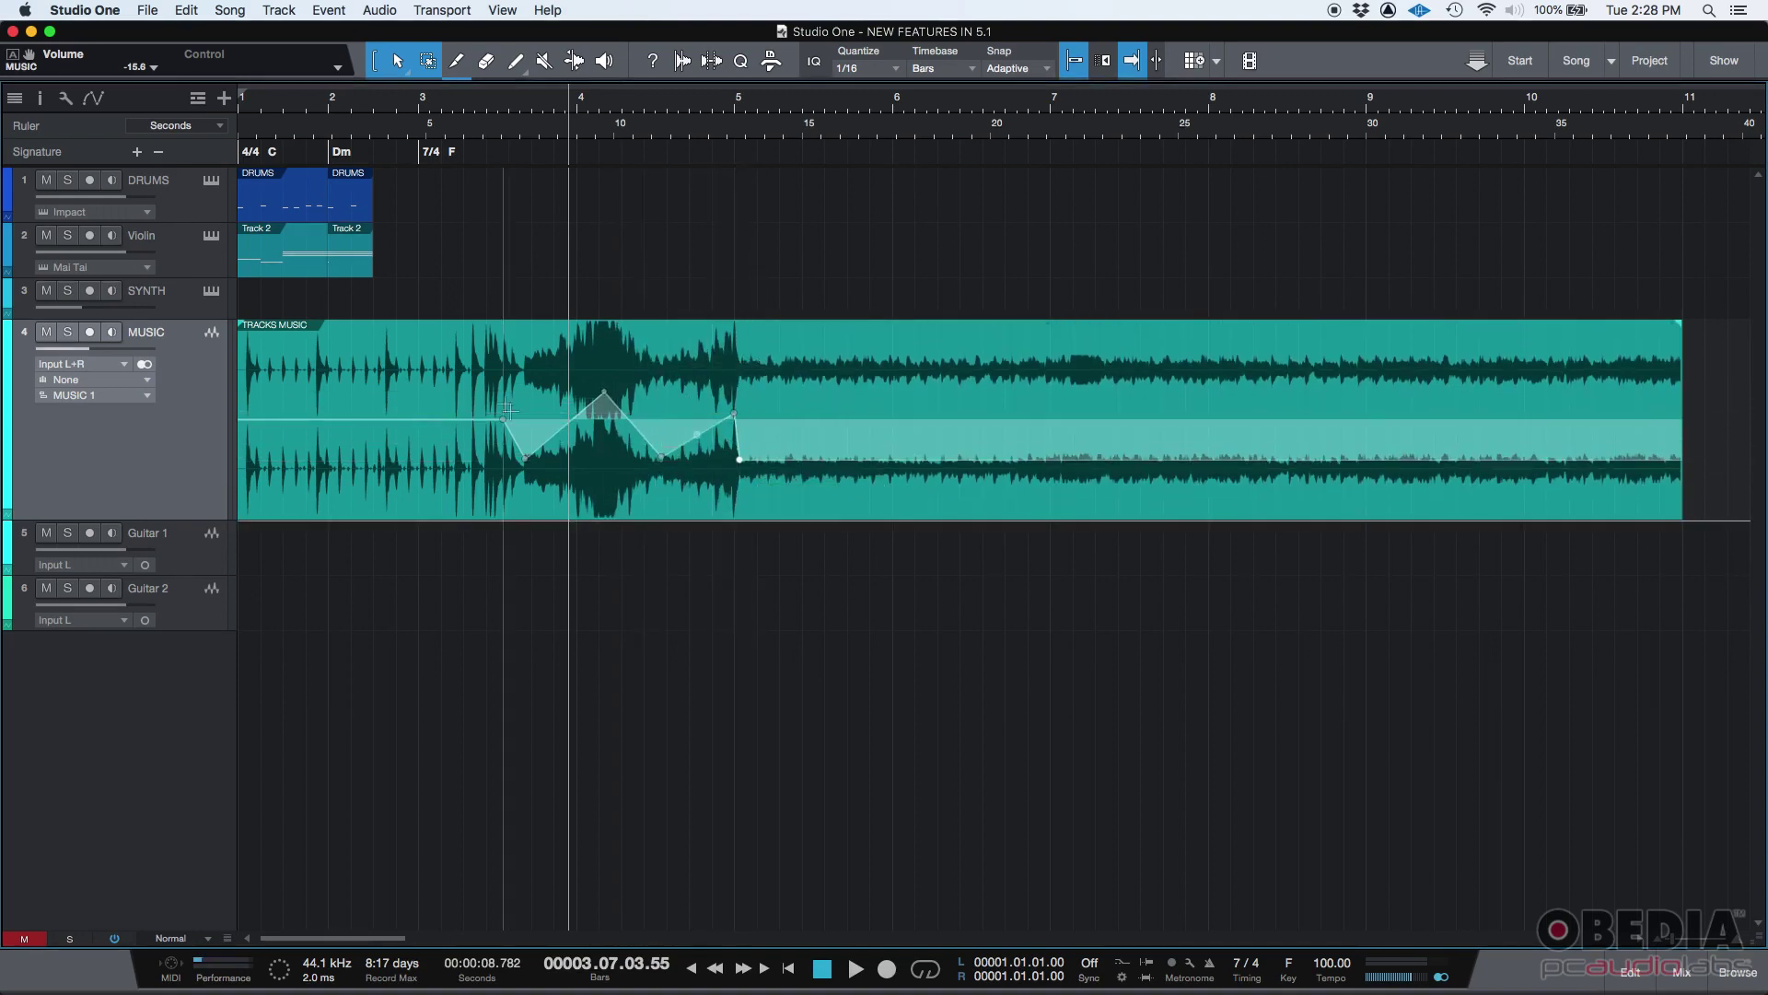
- Audition from around bar 5 and add two more points to the gain envelope
{"action": "left_click", "coordinate": [677, 103]}
{"action": "key", "text": "space"}
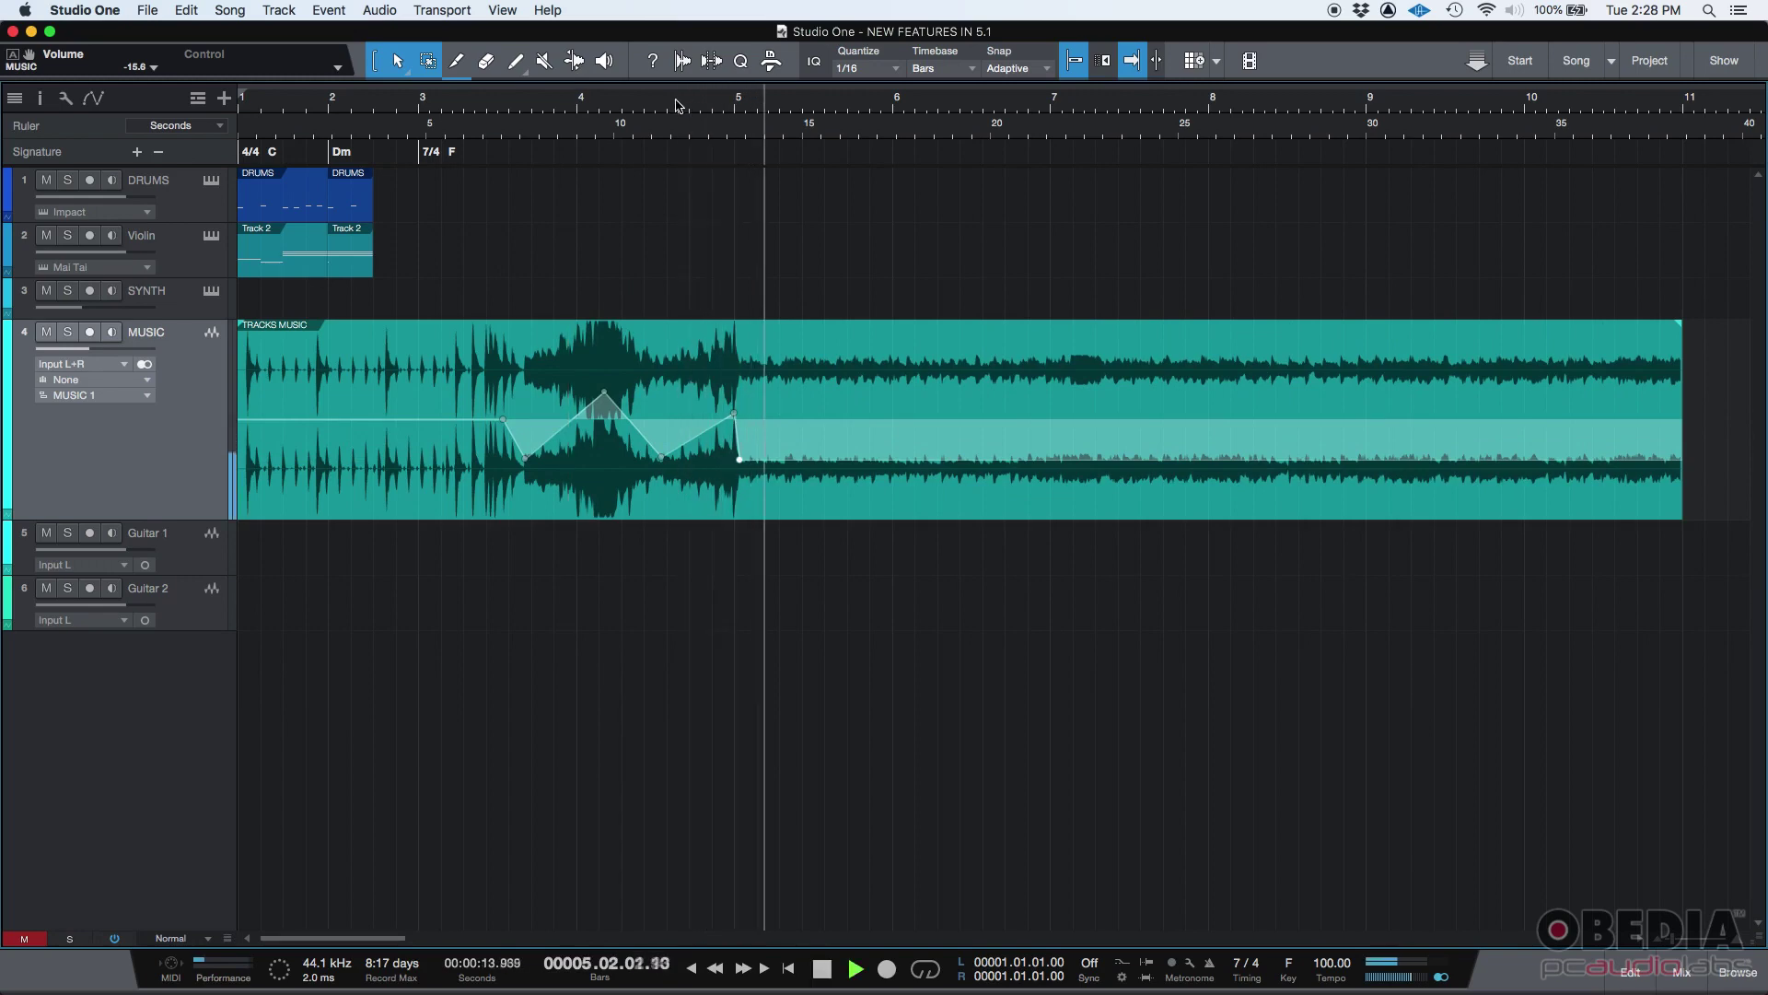
{"action": "key", "text": "space"}
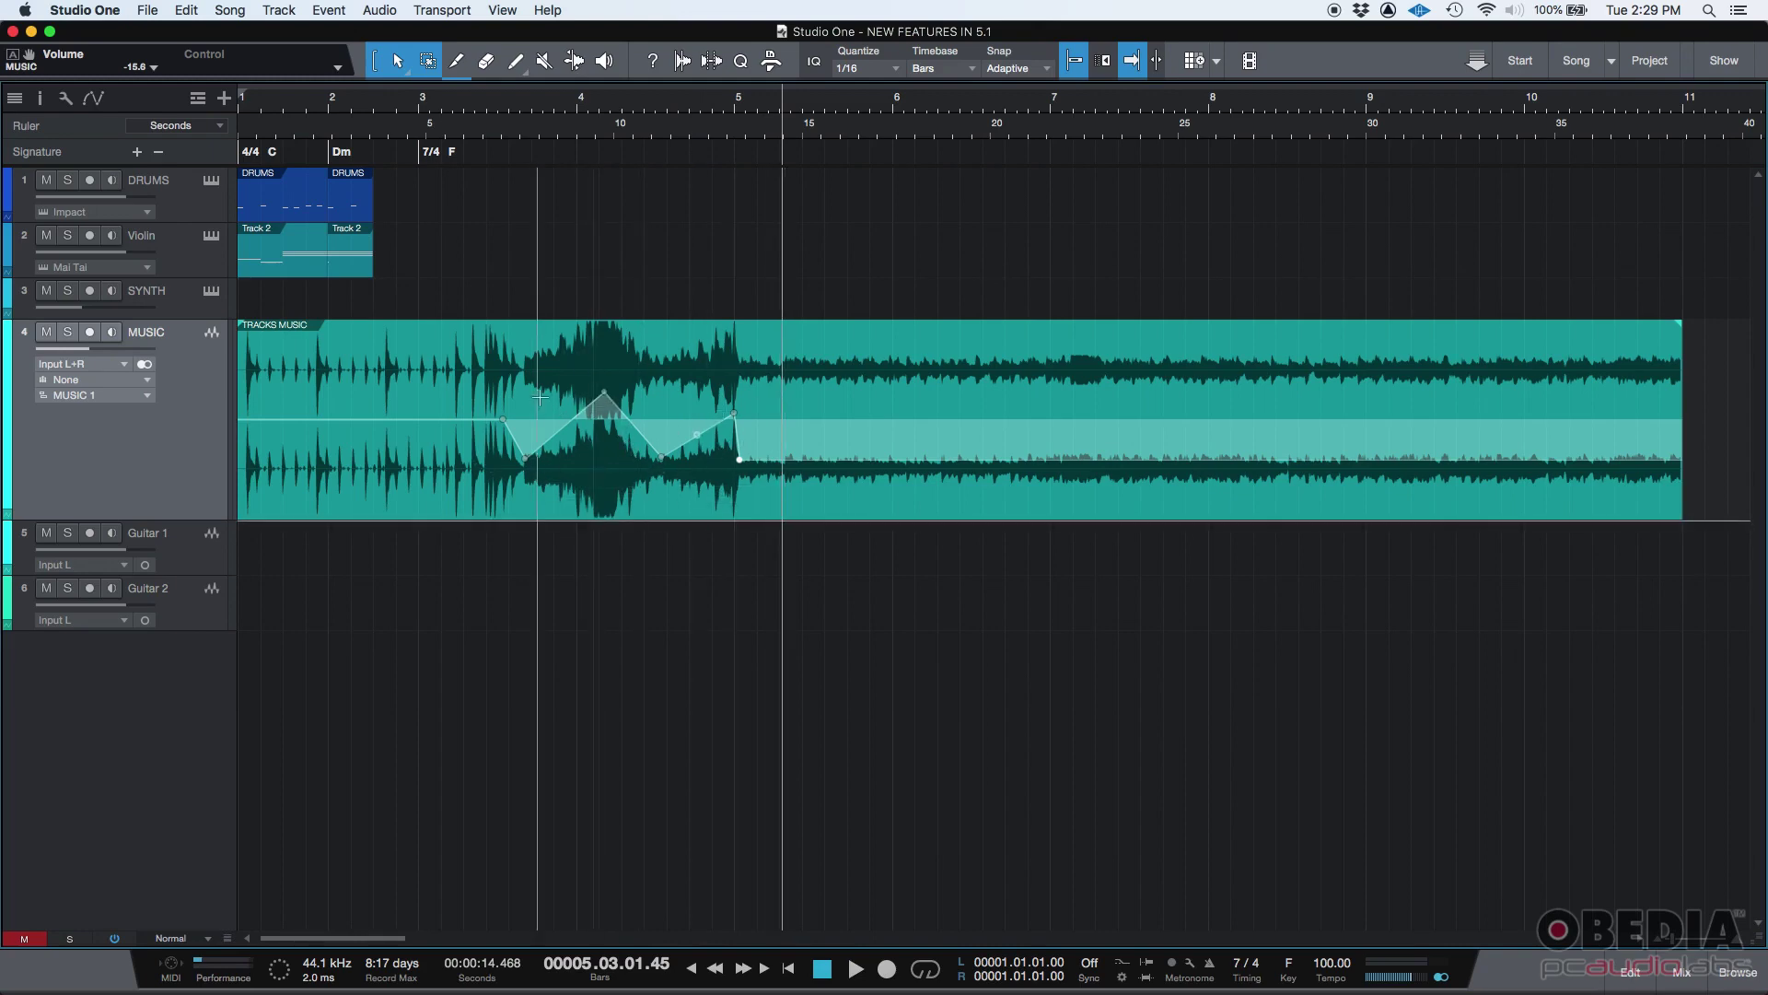
{"action": "left_click", "coordinate": [513, 439]}
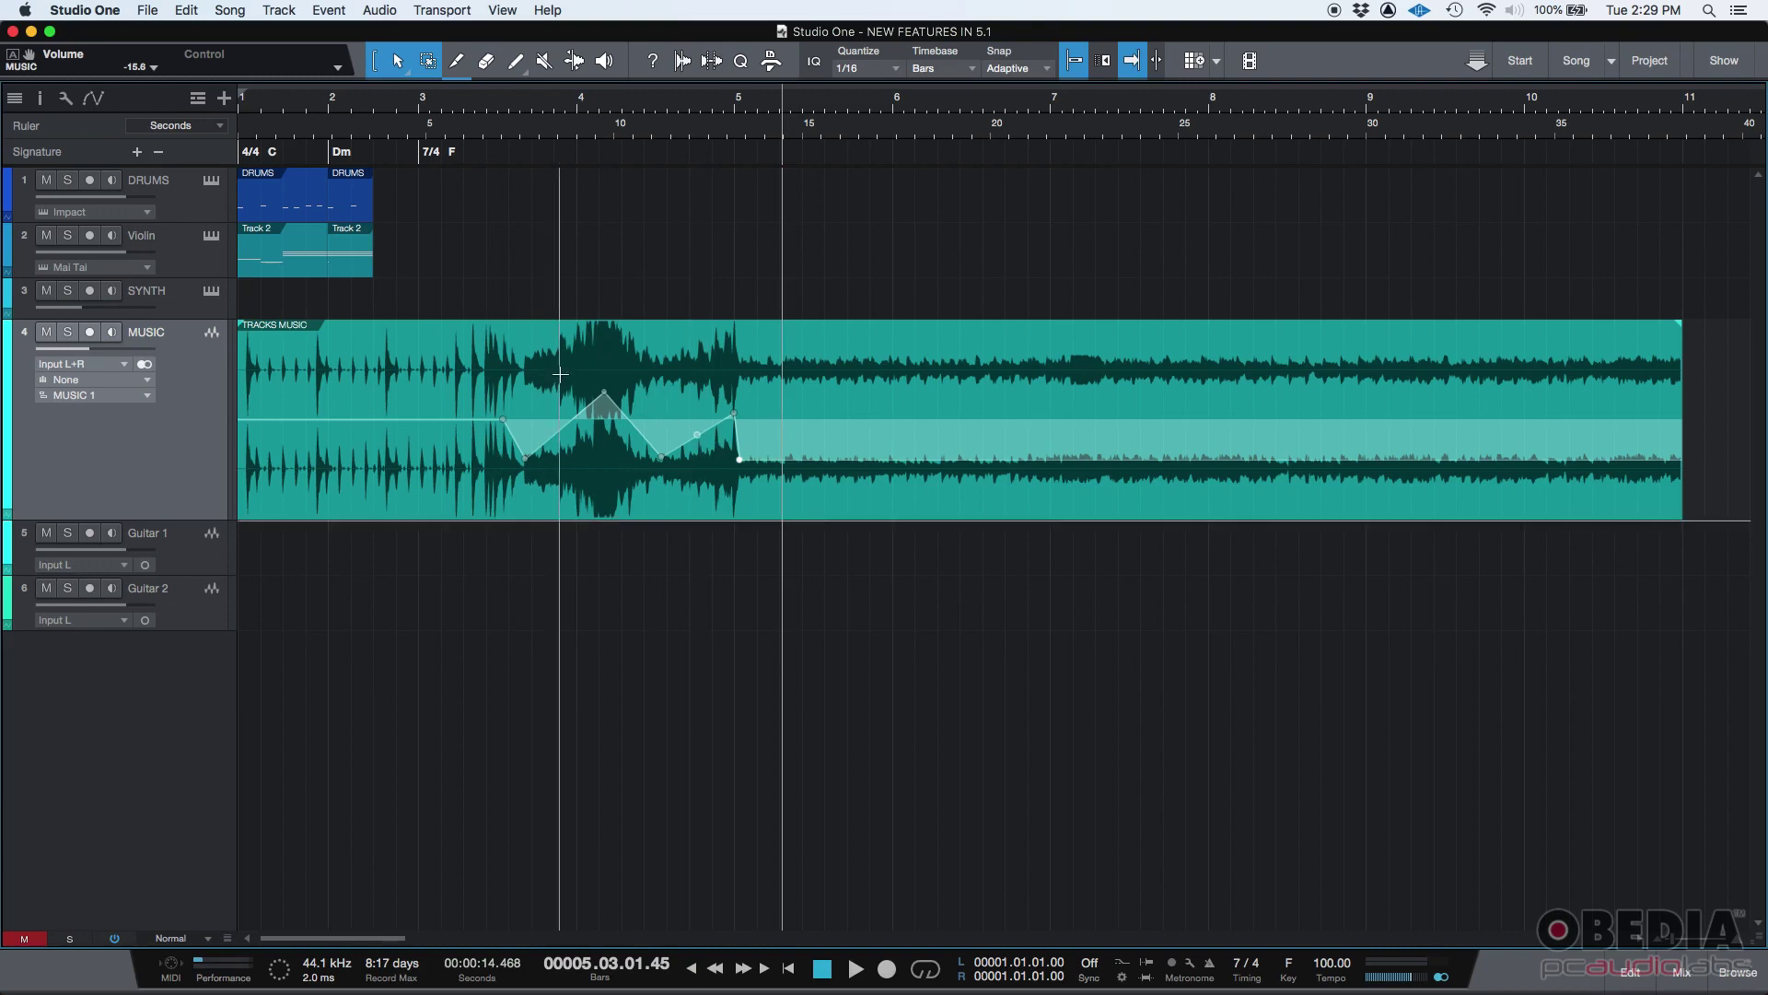
{"action": "left_click", "coordinate": [565, 424]}
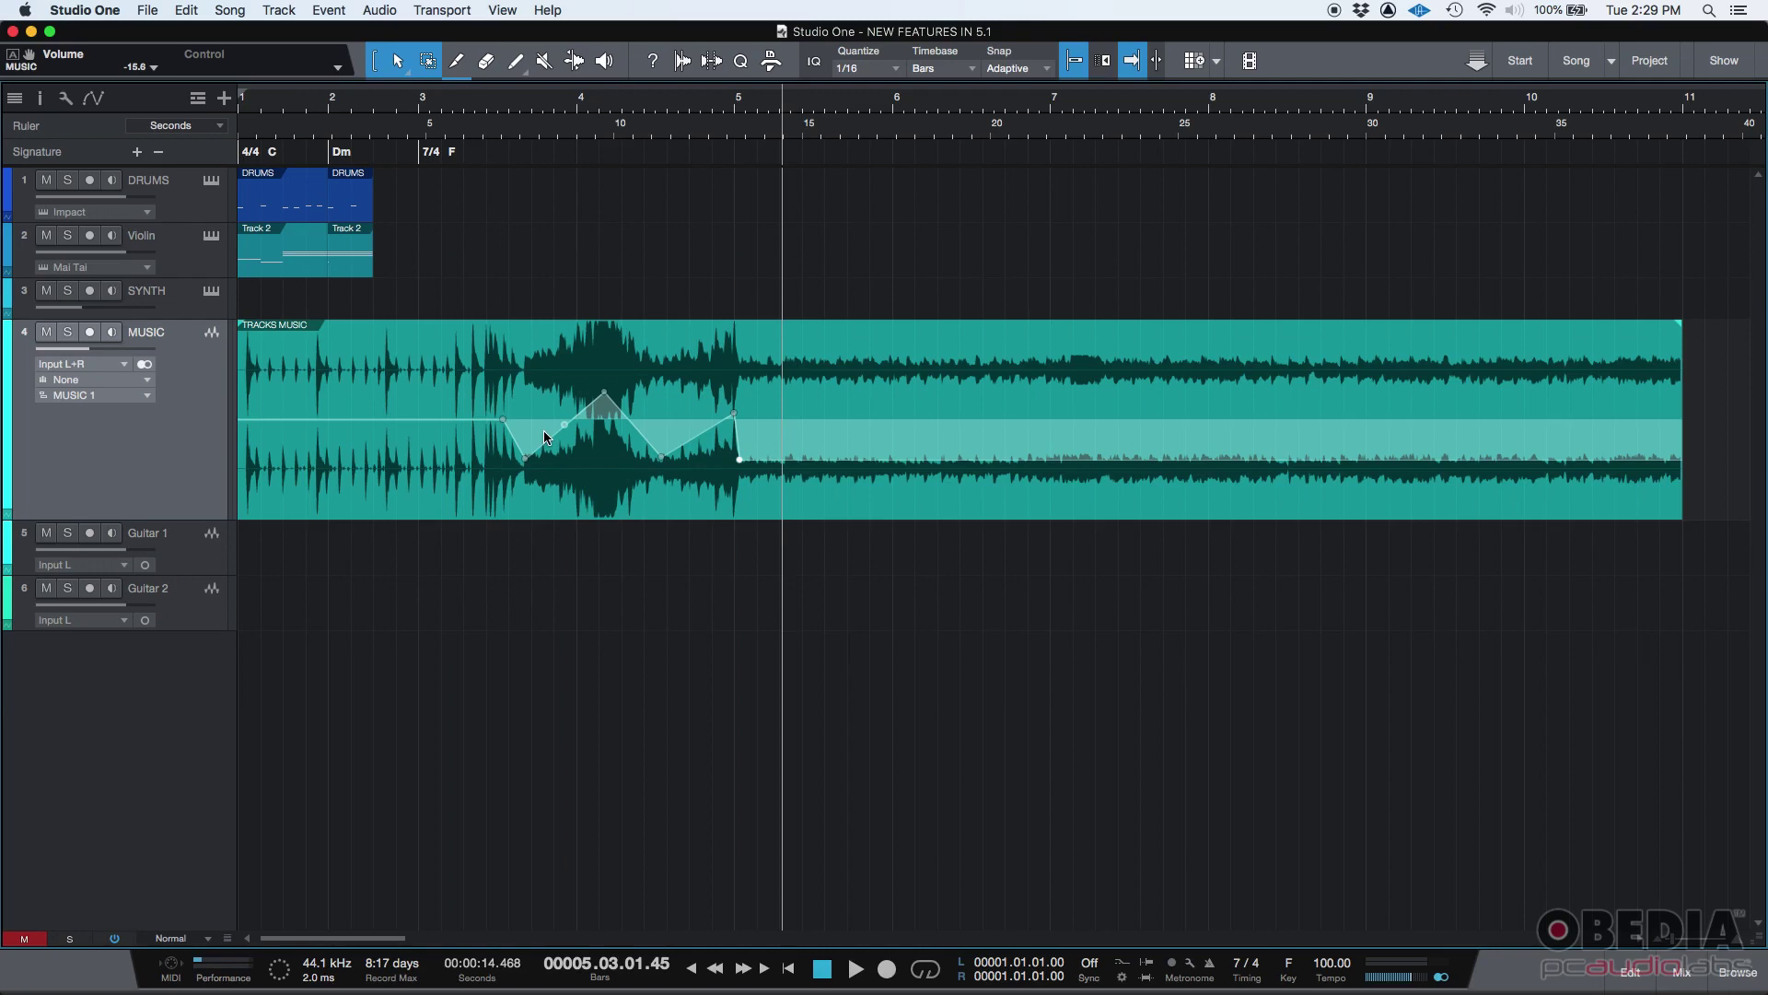
{"action": "mouse_move", "coordinate": [530, 467]}
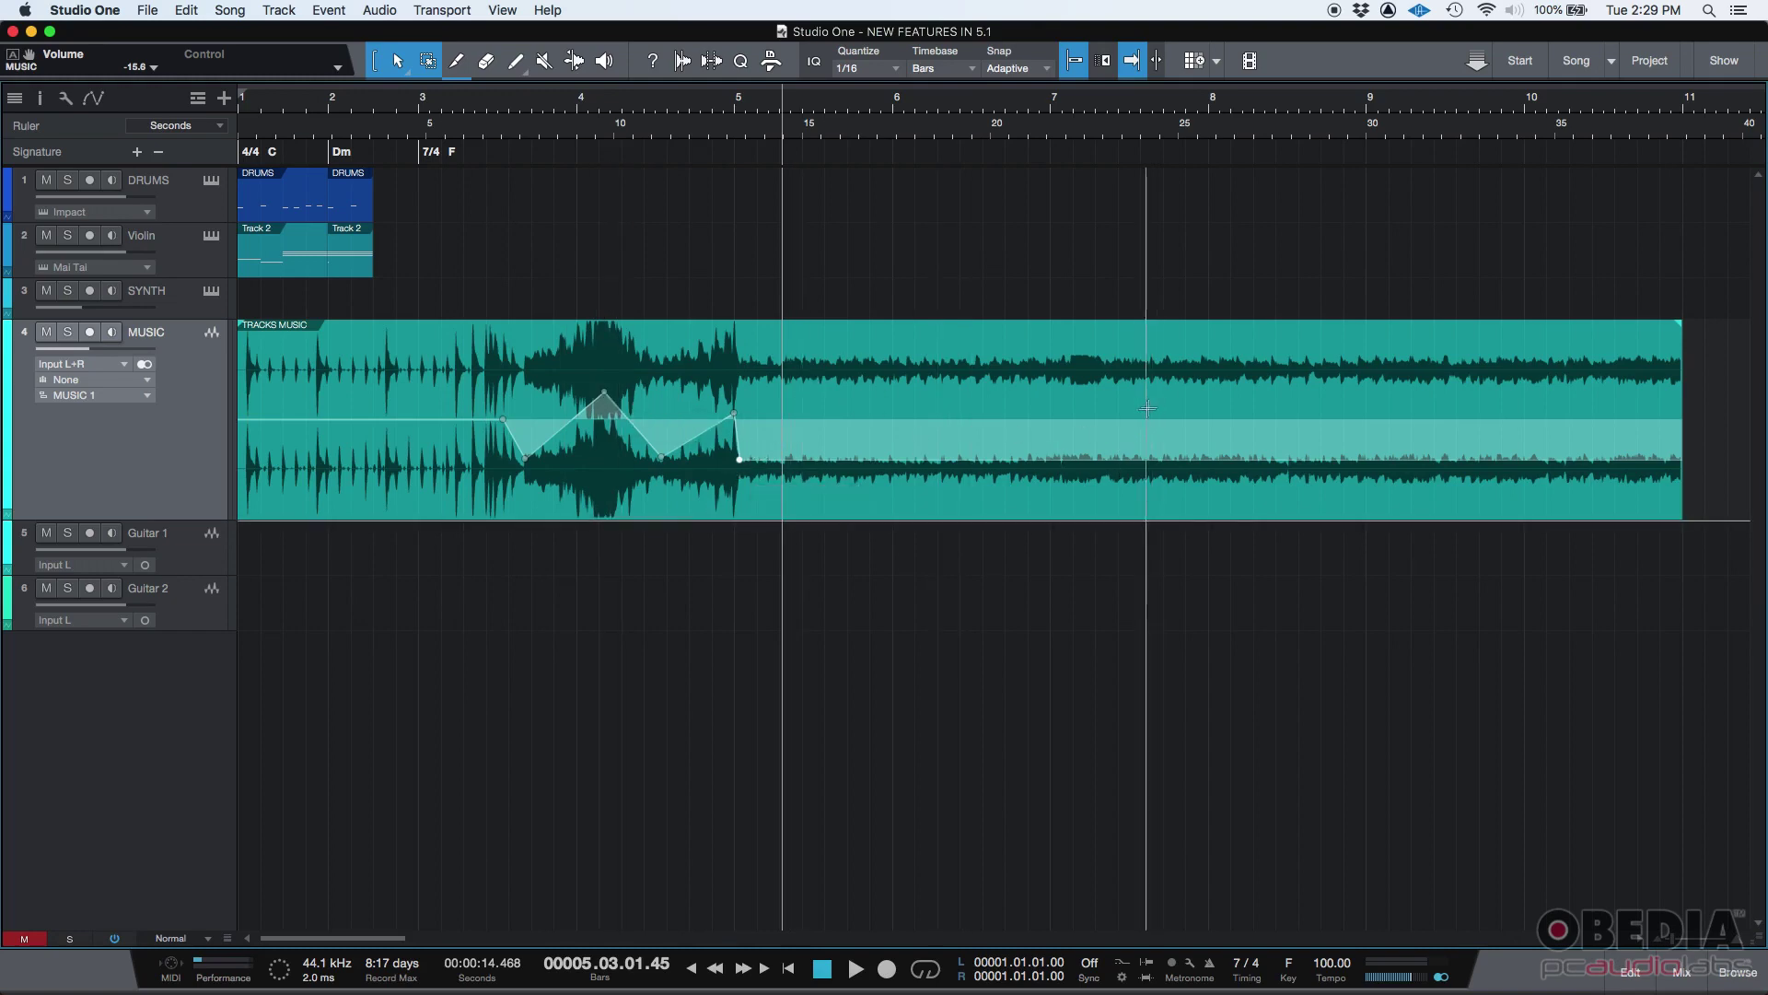
{"action": "right_click", "coordinate": [715, 388]}
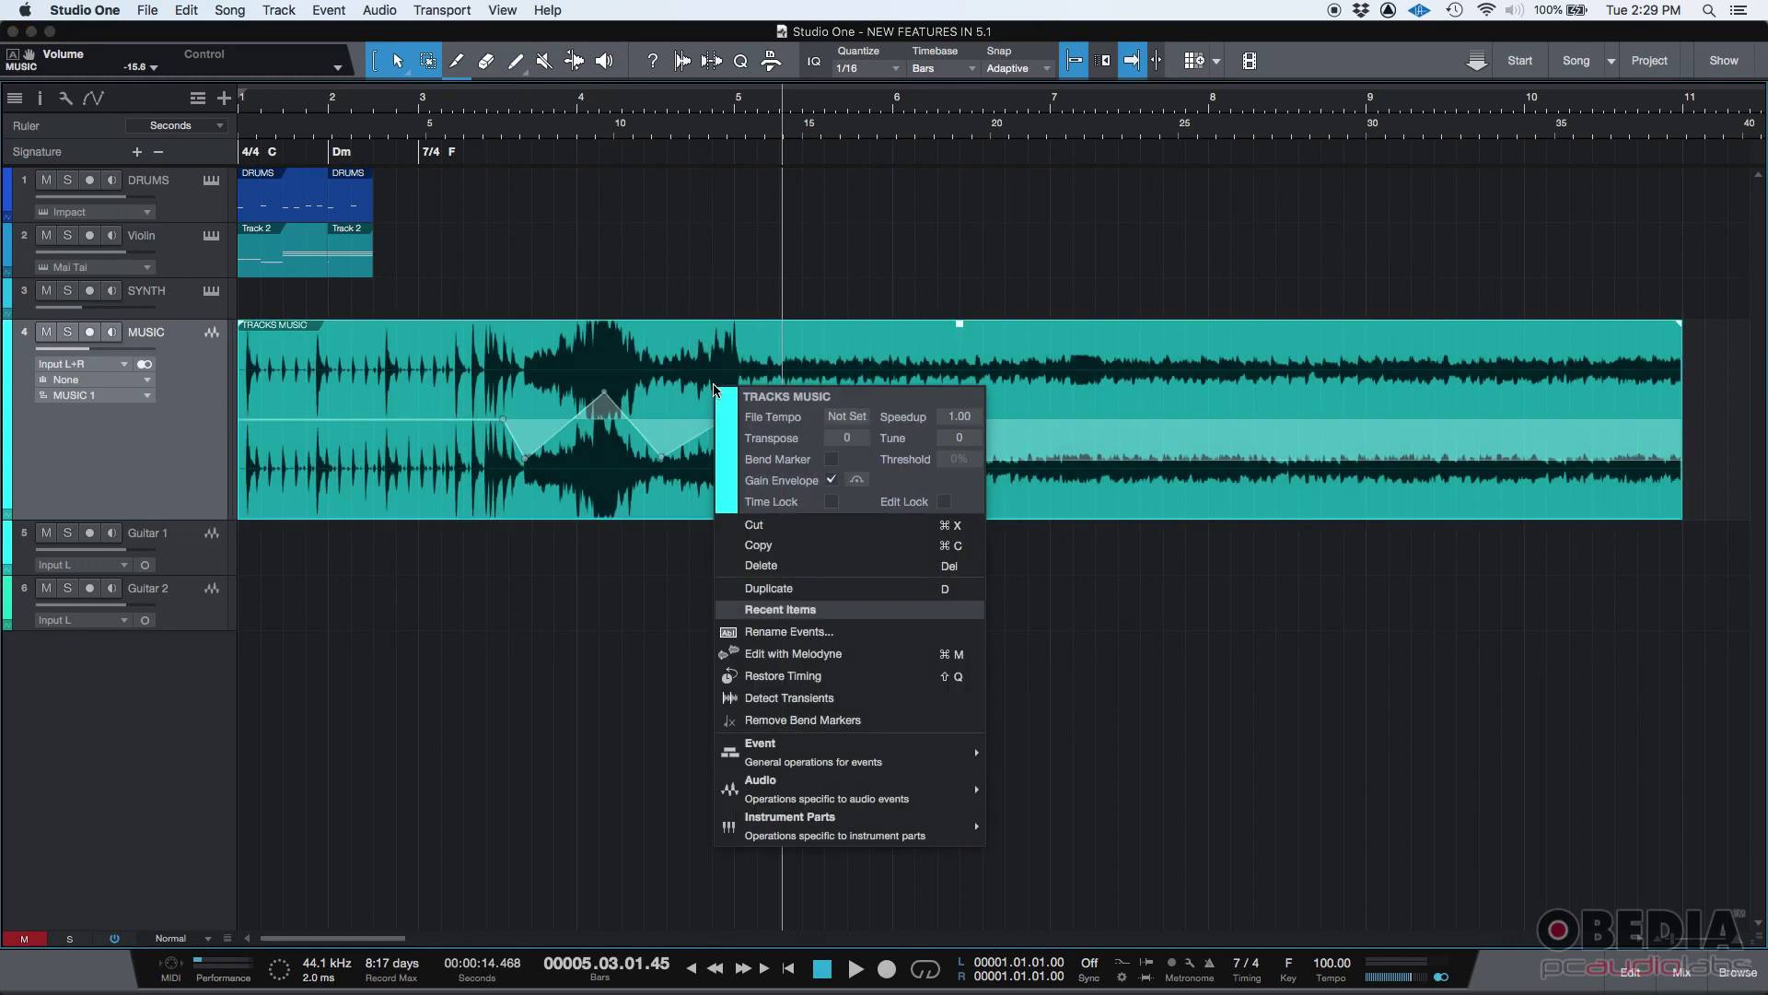
{"action": "left_click", "coordinate": [857, 481]}
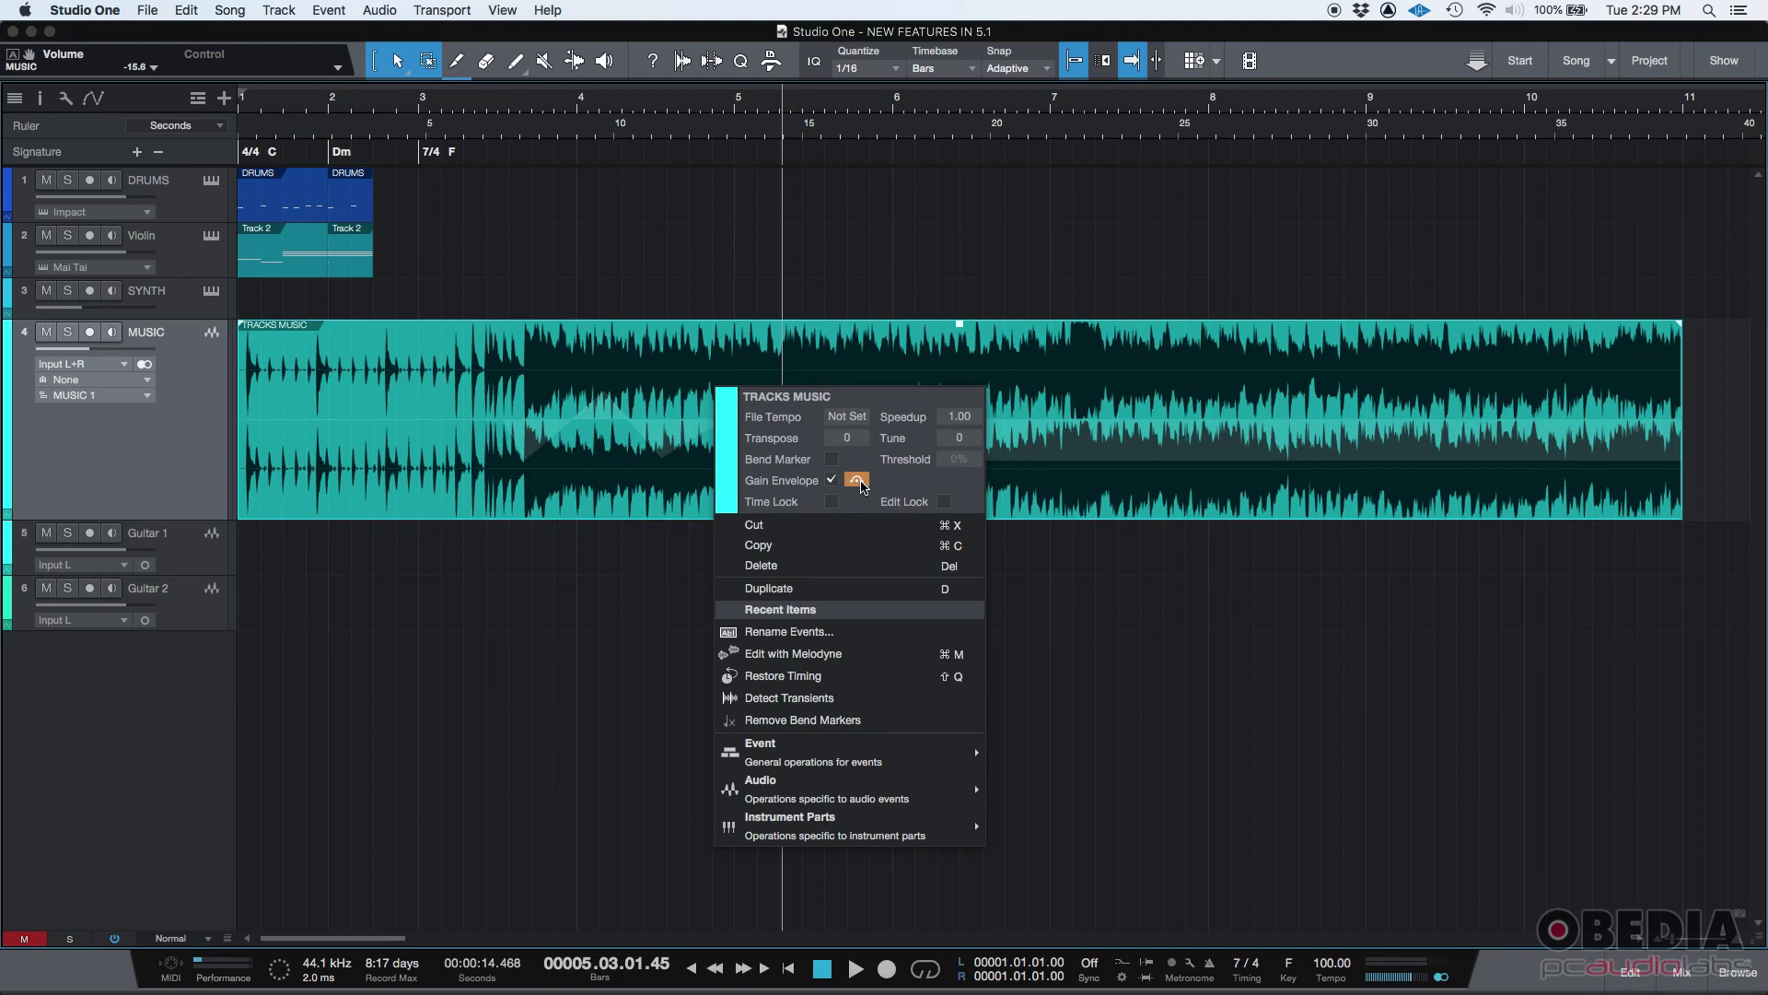
{"action": "left_click", "coordinate": [858, 481]}
{"action": "left_click", "coordinate": [860, 481]}
{"action": "left_click", "coordinate": [860, 482]}
{"action": "left_click", "coordinate": [859, 481]}
{"action": "left_click", "coordinate": [568, 477]}
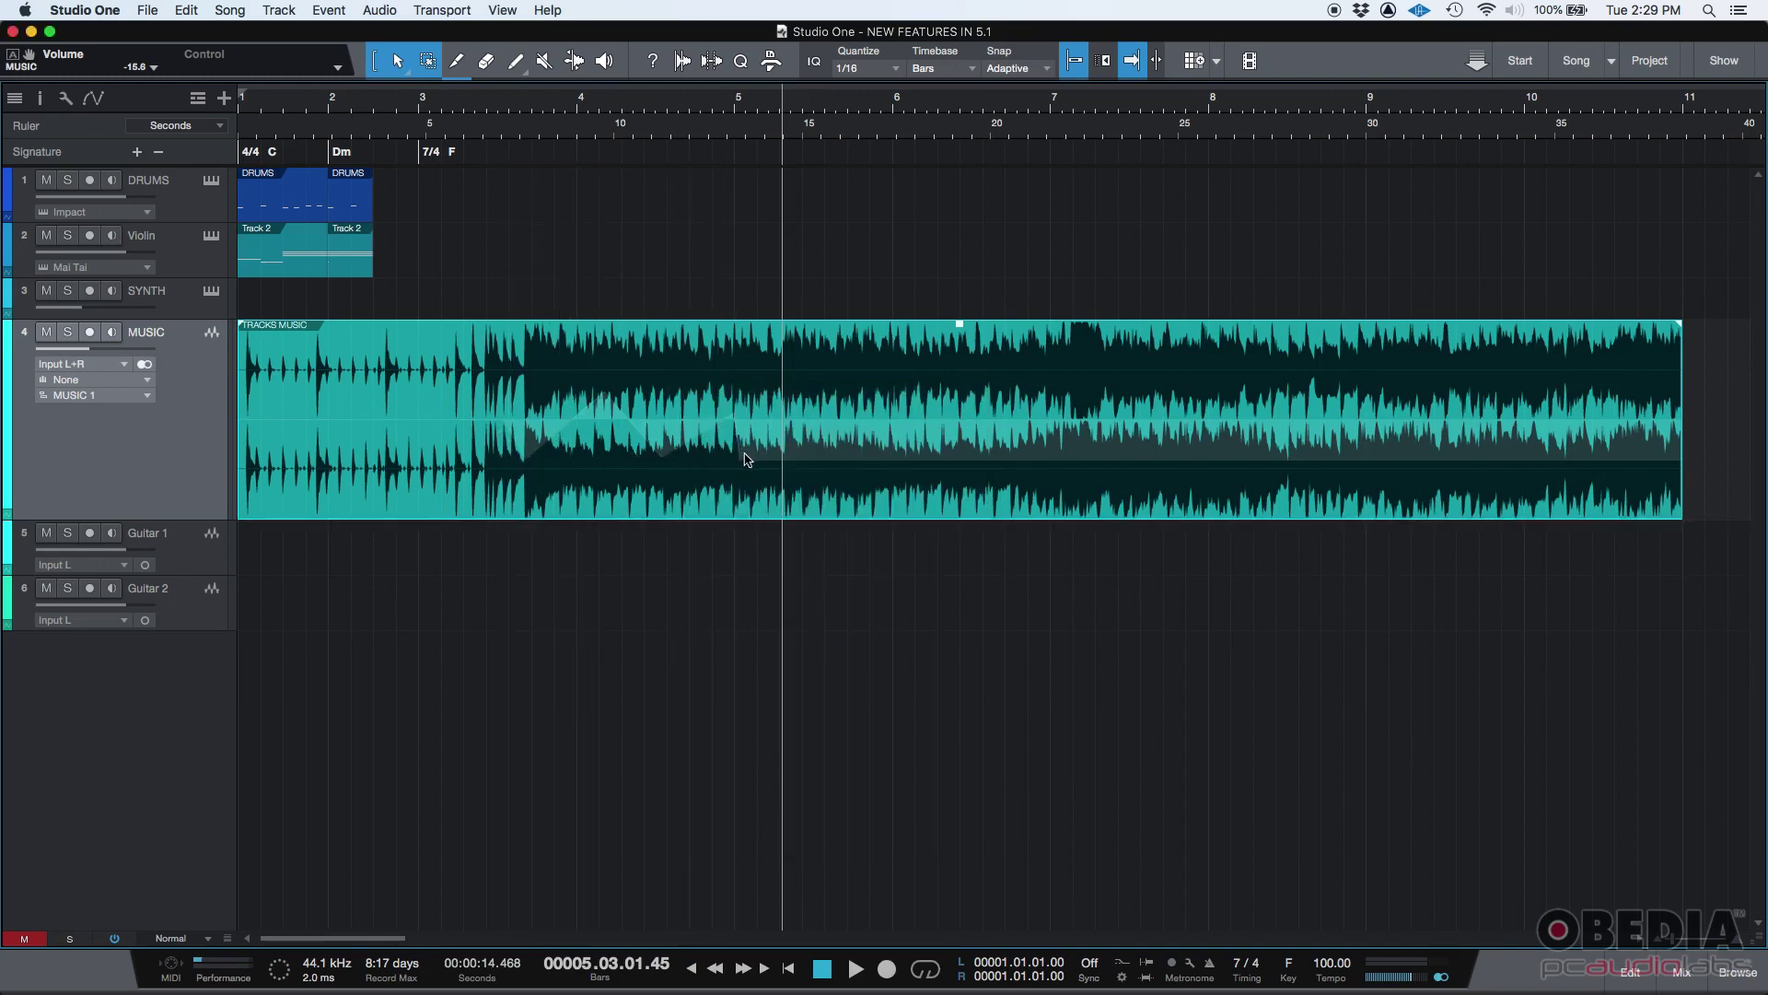
{"action": "right_click", "coordinate": [610, 502]}
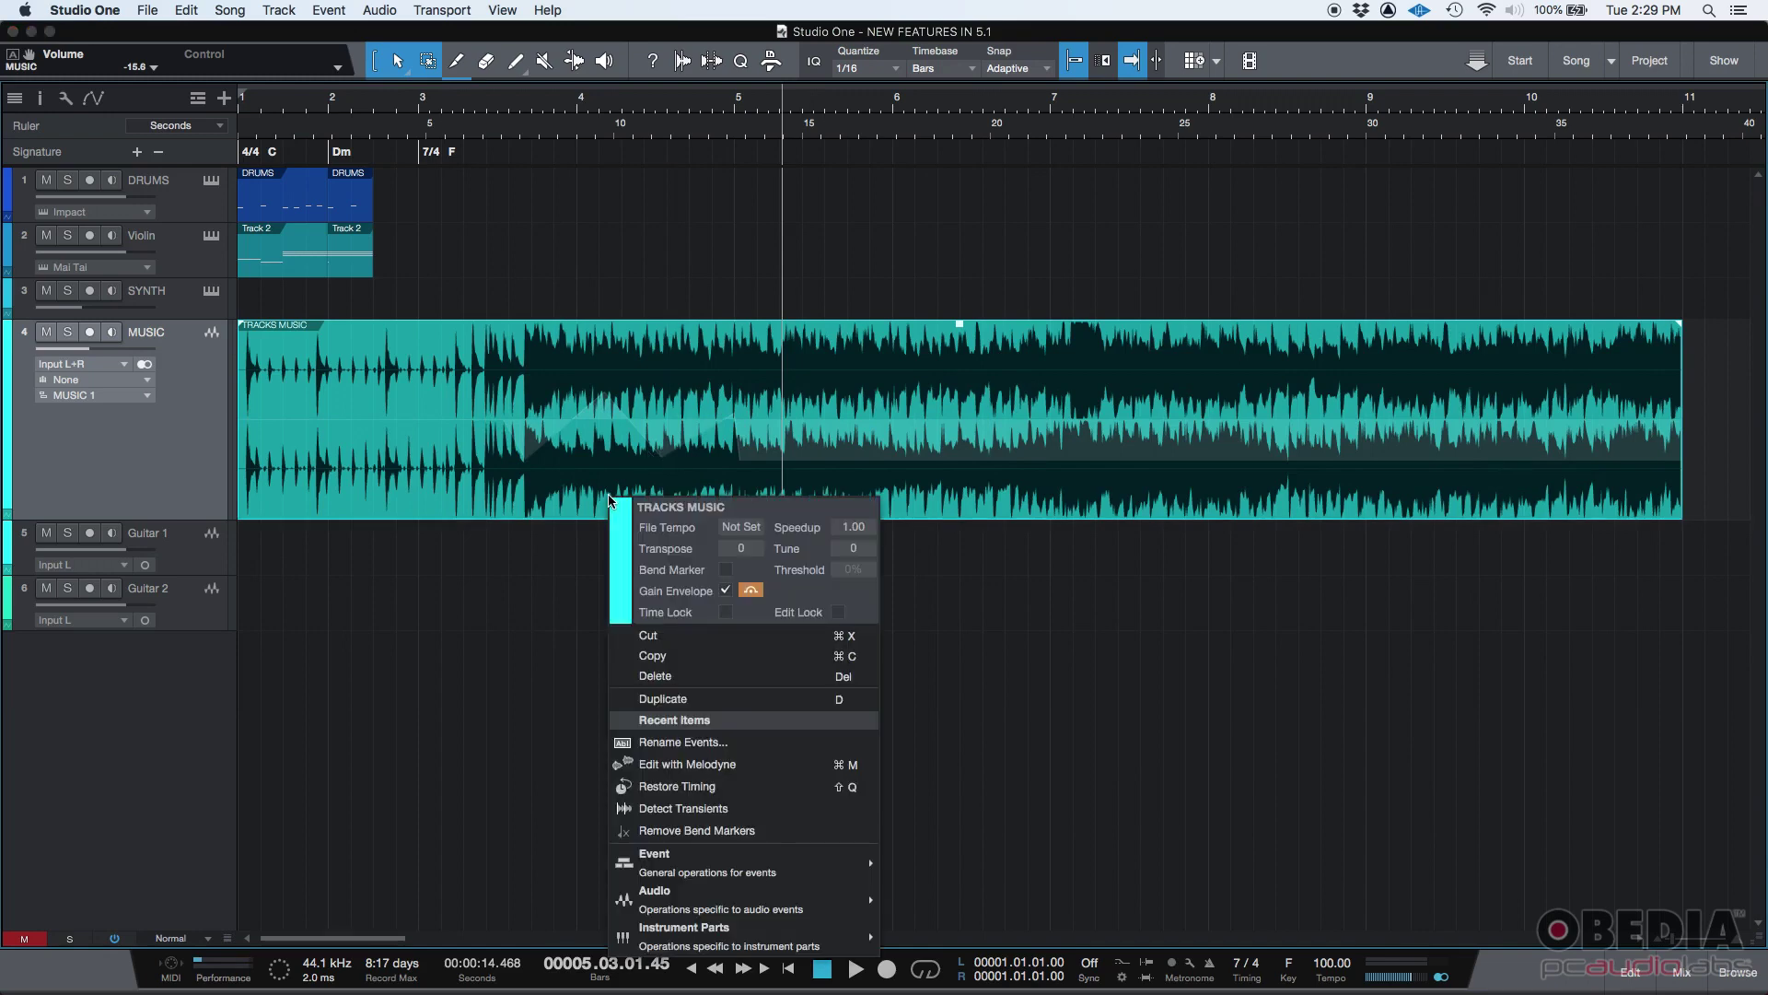
{"action": "left_click", "coordinate": [751, 591]}
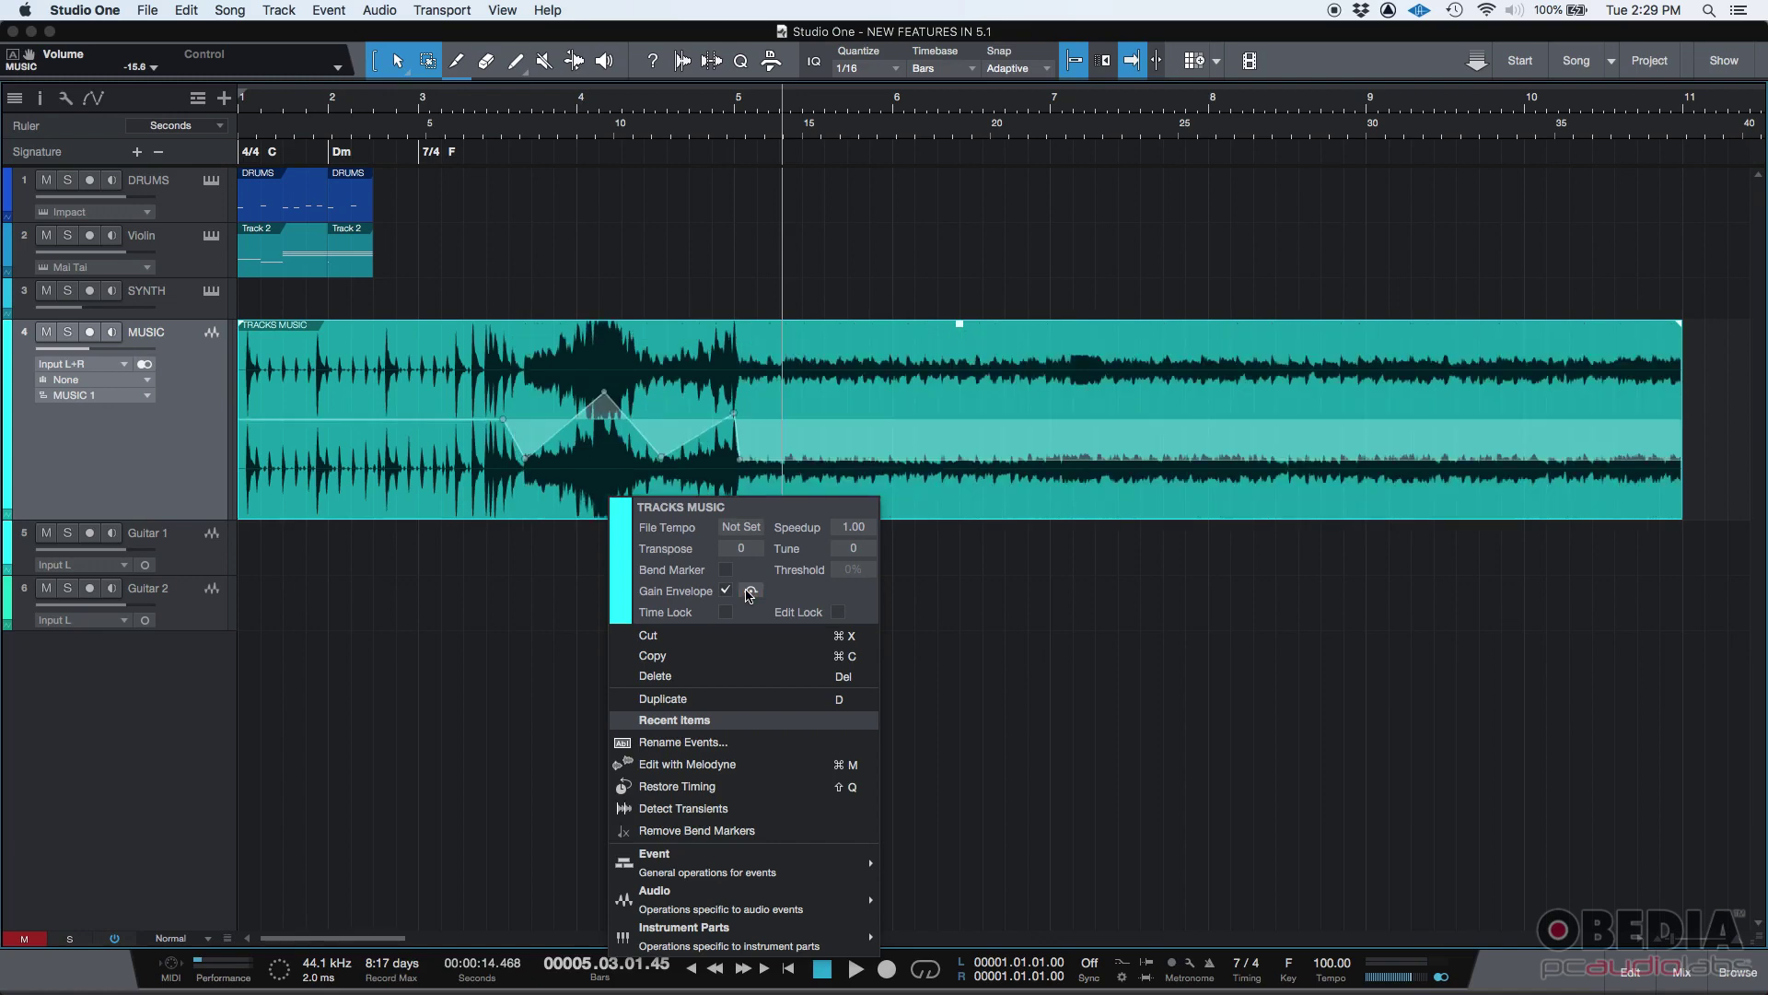
{"action": "left_click", "coordinate": [504, 573]}
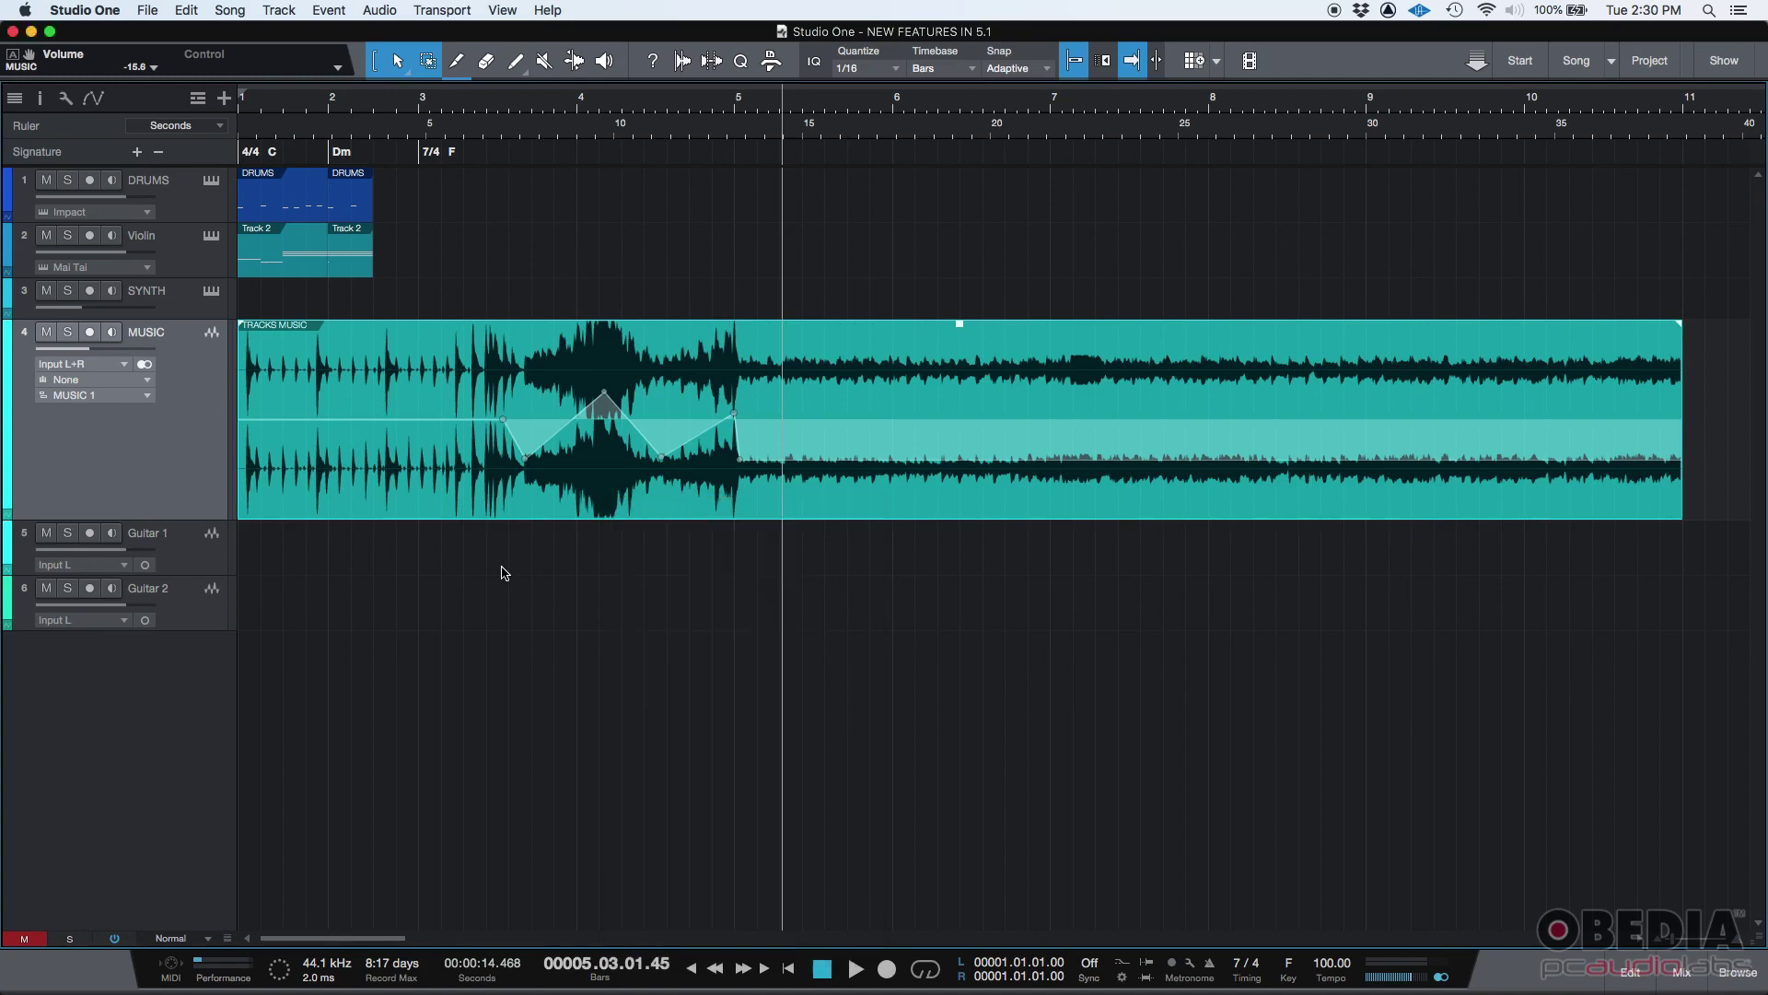
- Show the mixer and review Guitar 1's Ampire, Compressor and Pro EQ insert editors
{"action": "left_click", "coordinate": [1693, 978]}
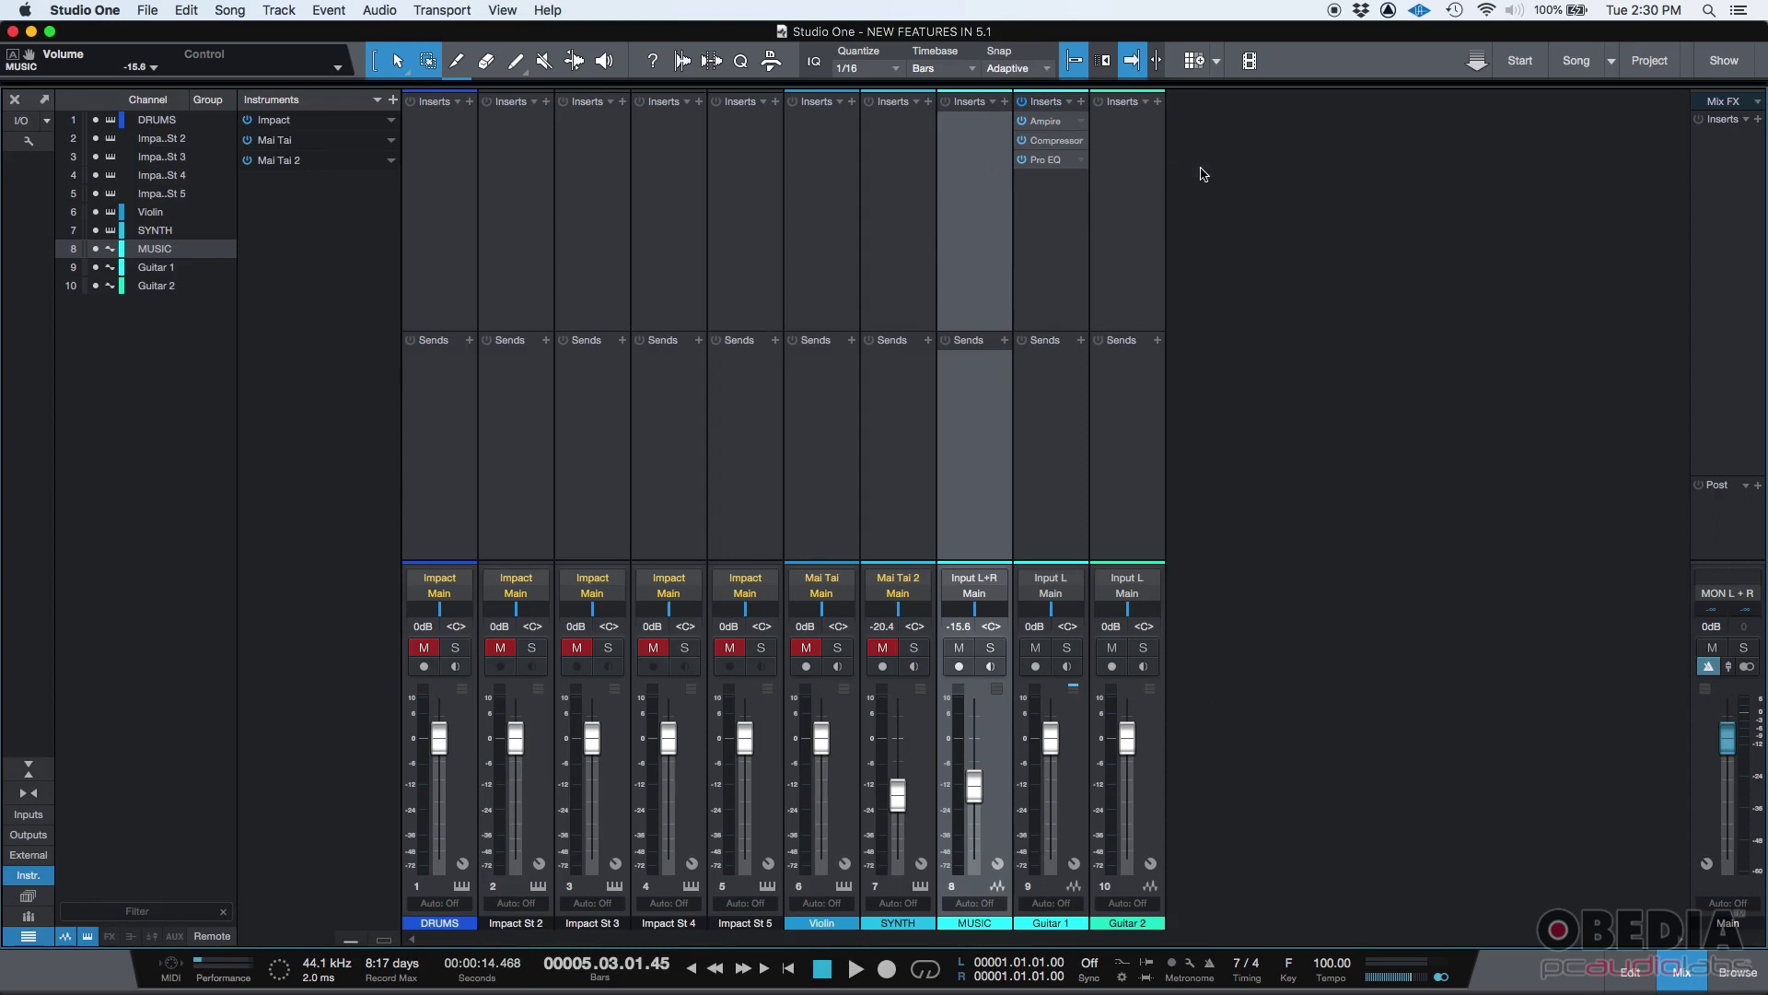
{"action": "left_click", "coordinate": [1082, 795]}
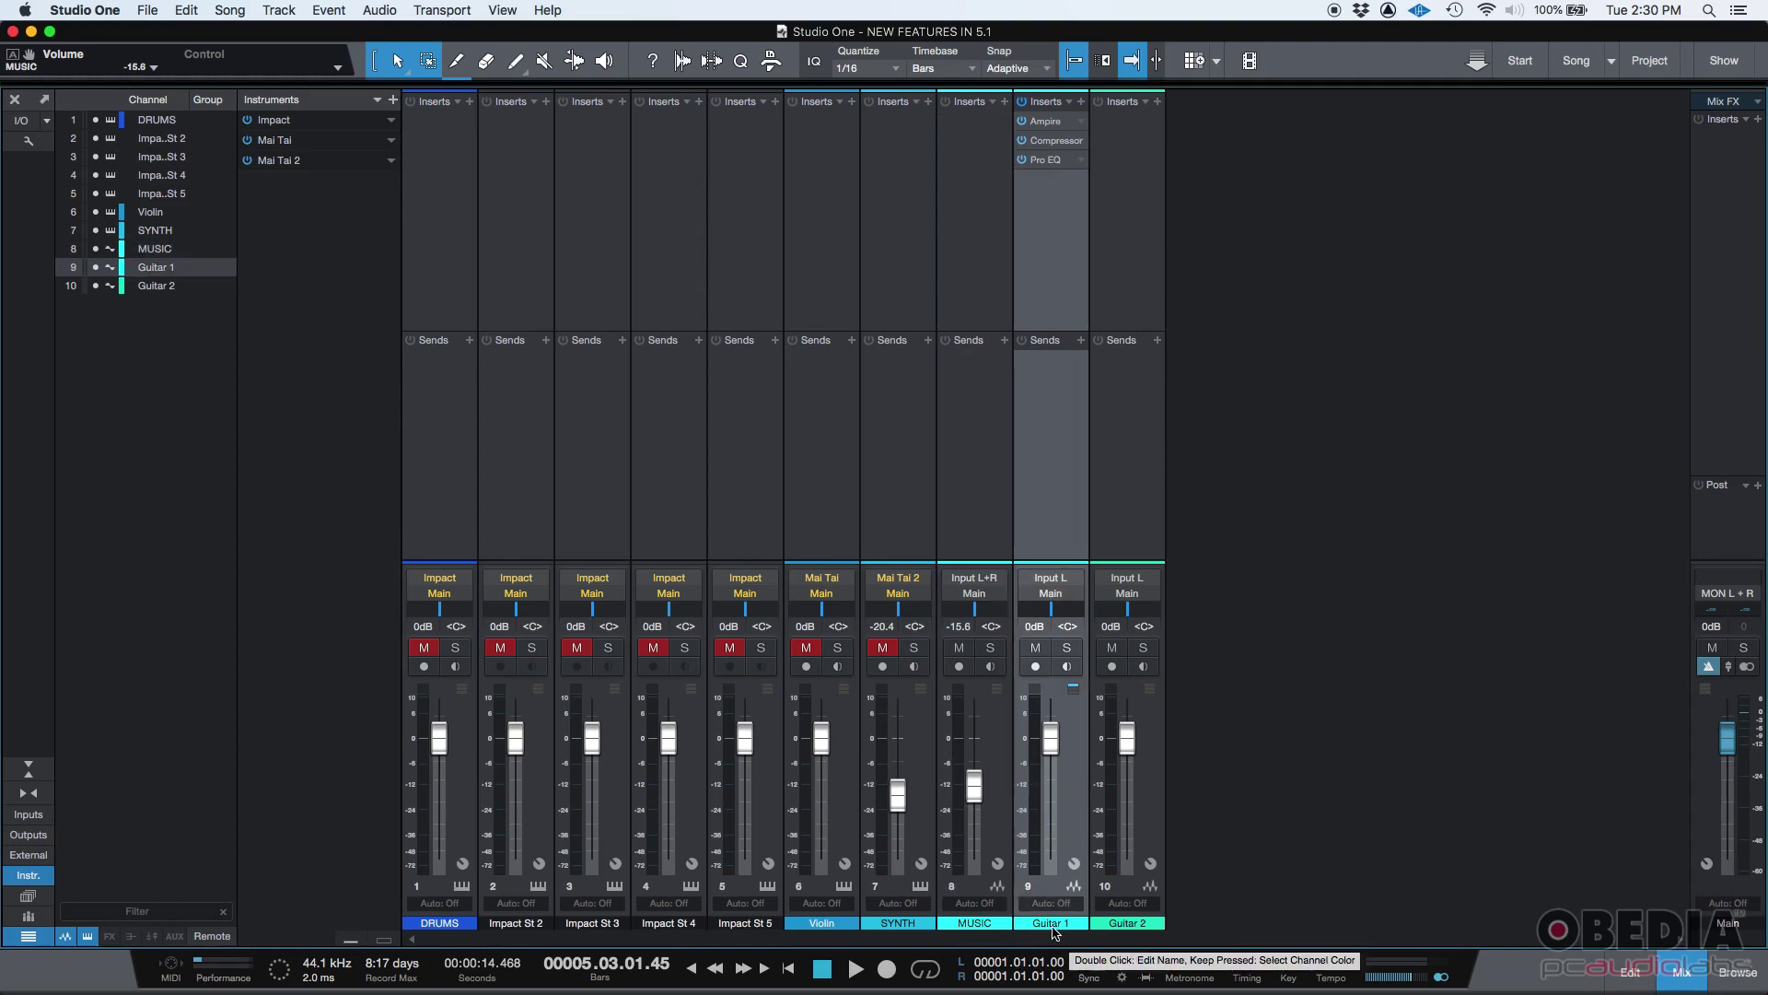
{"action": "double_click", "coordinate": [1046, 123]}
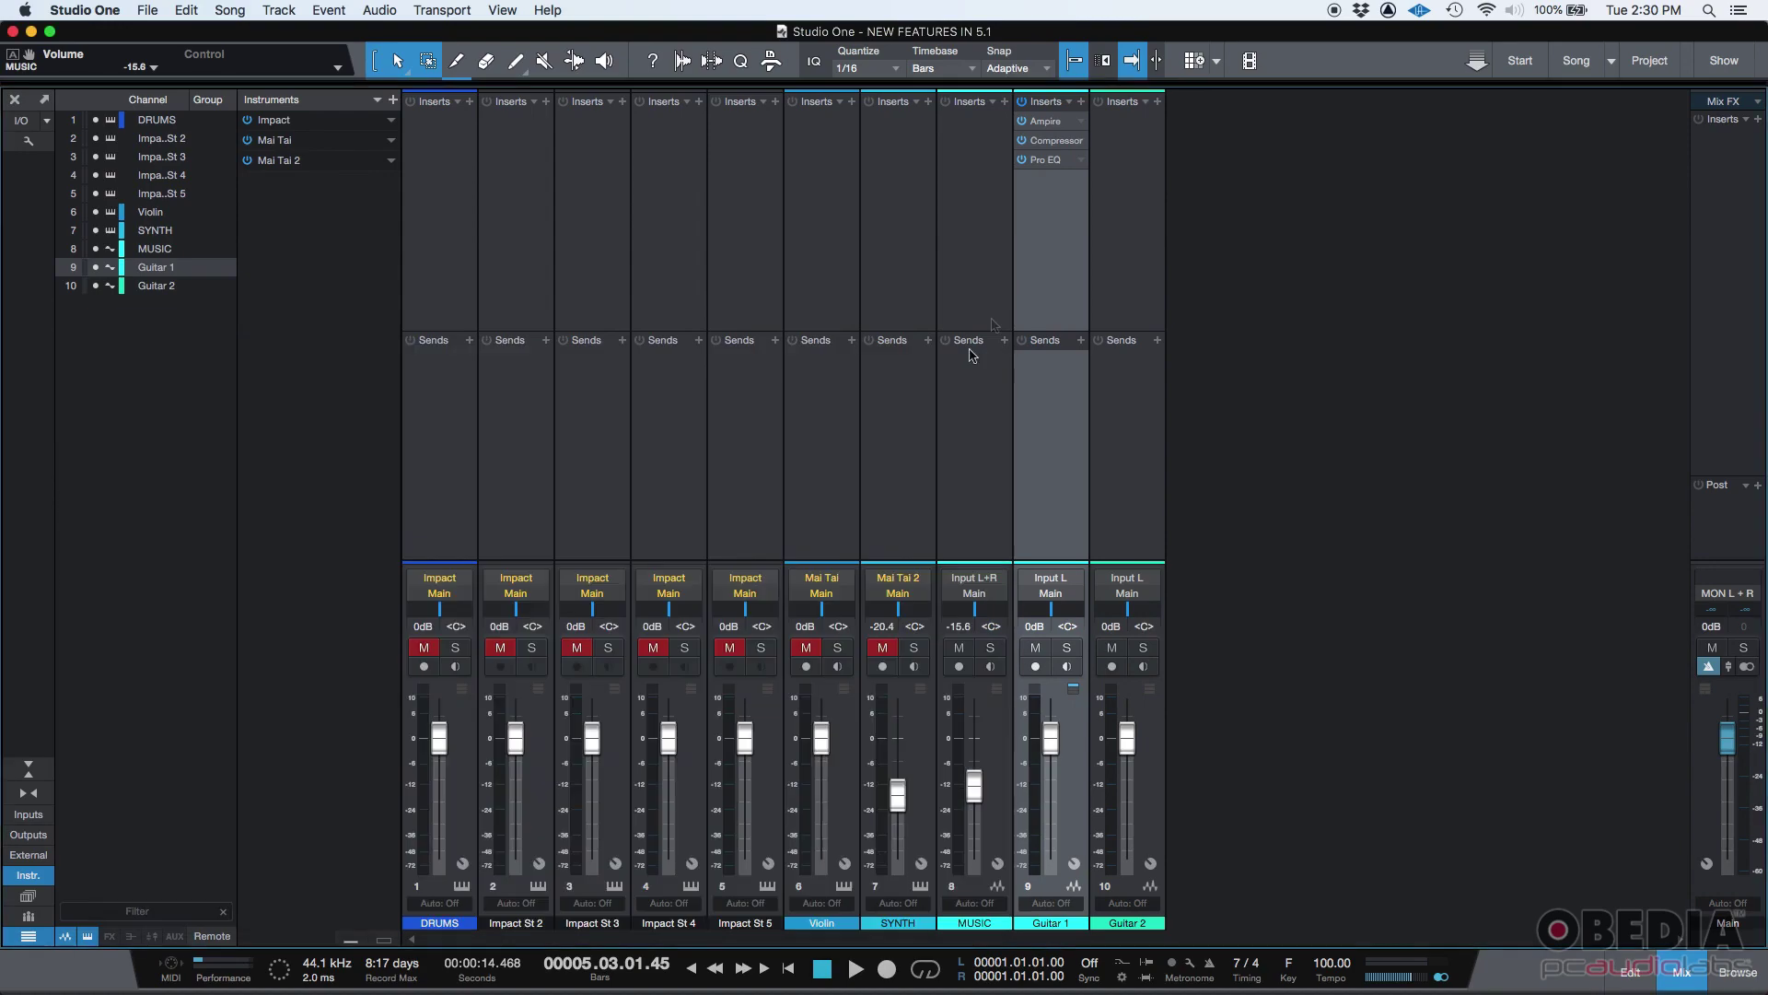
{"action": "left_click", "coordinate": [992, 349]}
{"action": "double_click", "coordinate": [1047, 141]}
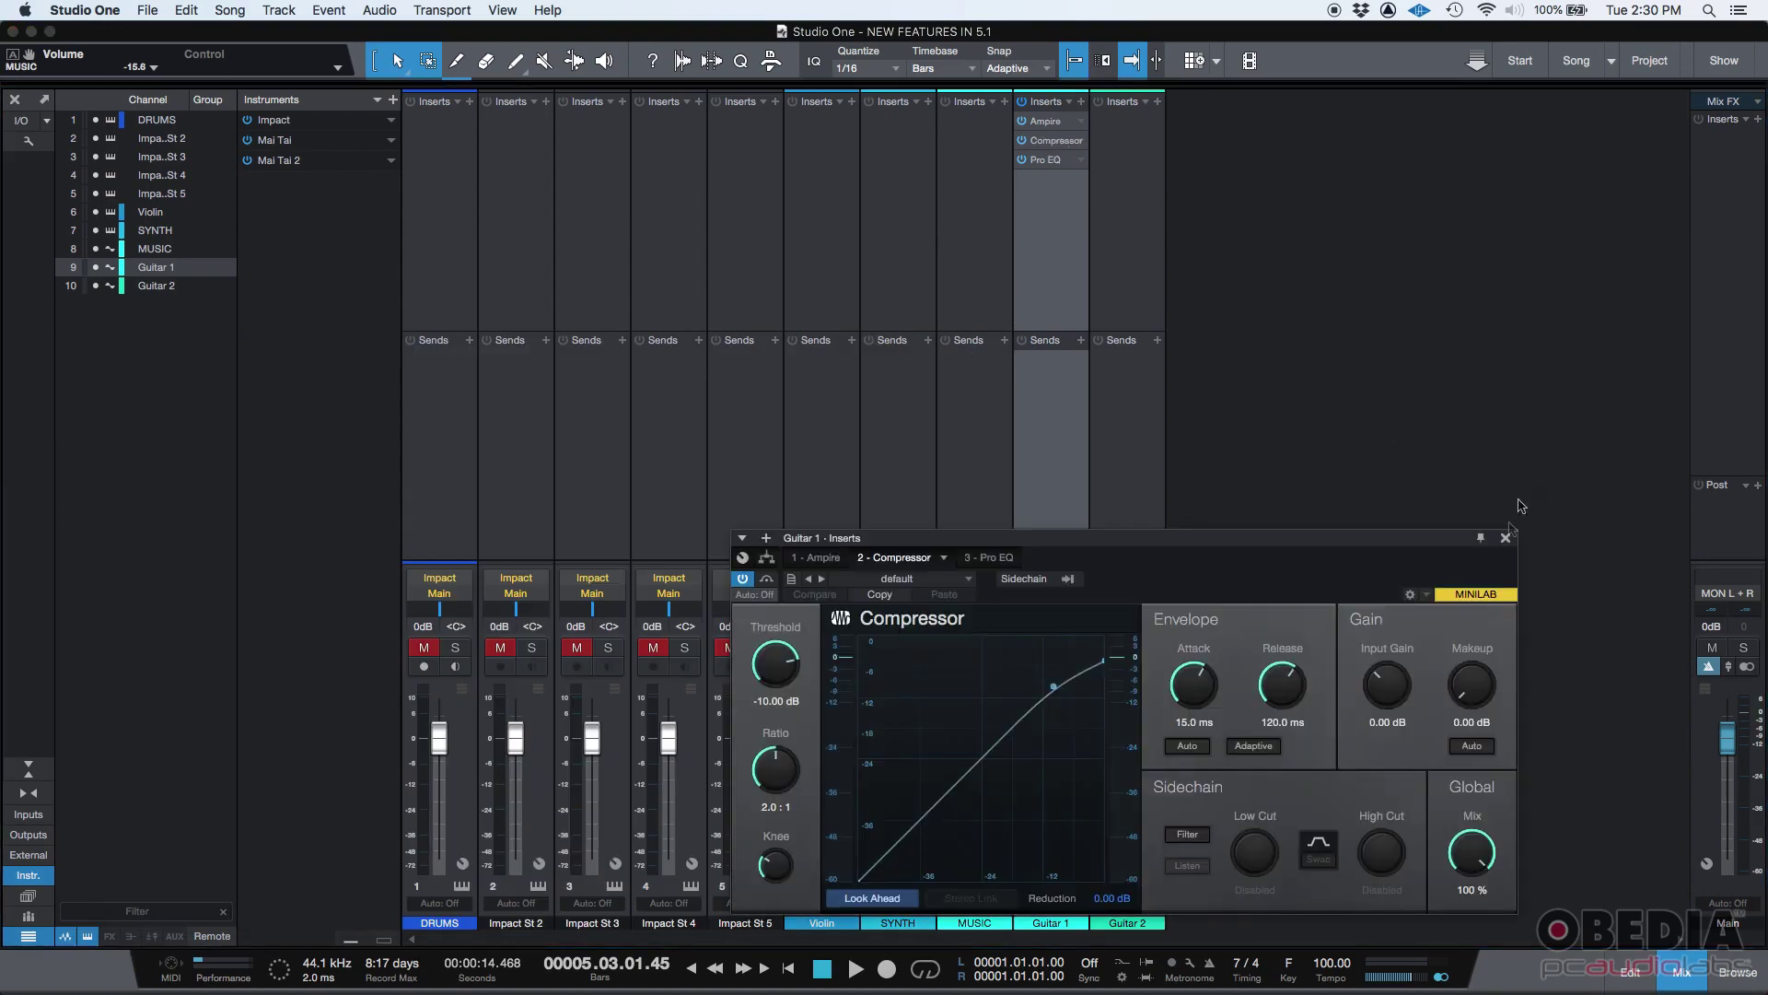
{"action": "left_click", "coordinate": [1505, 539]}
{"action": "double_click", "coordinate": [1051, 160]}
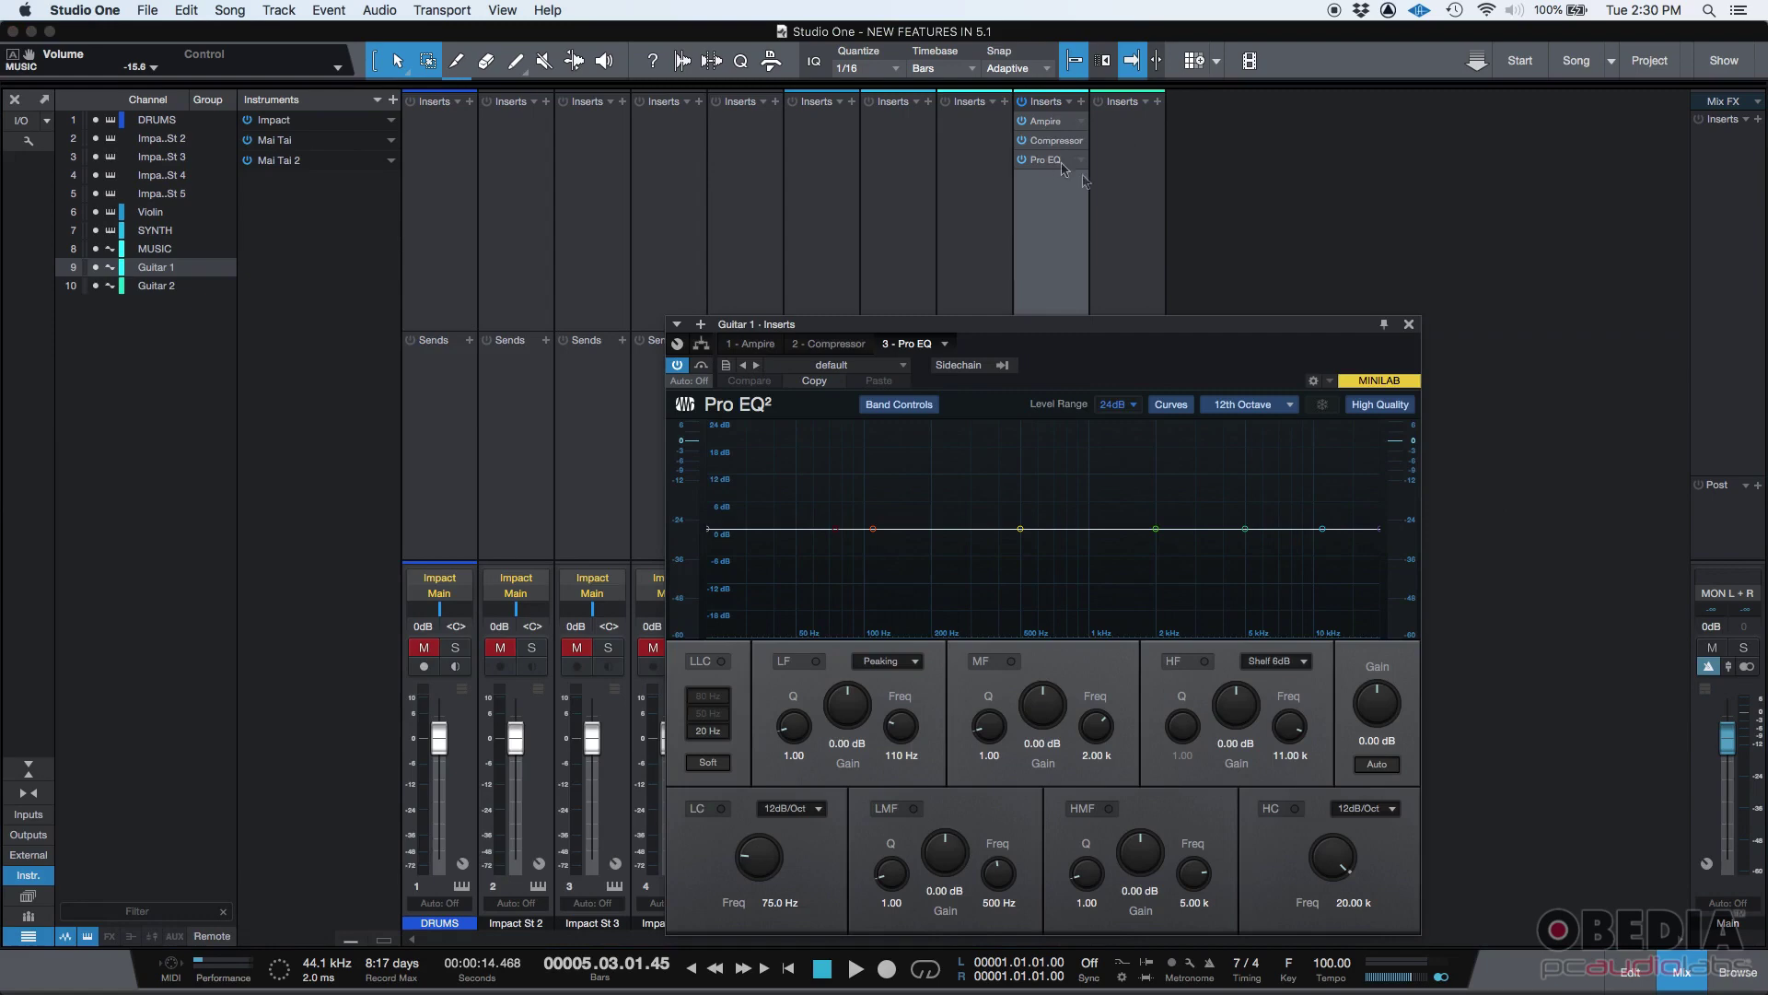
{"action": "left_click", "coordinate": [1408, 324]}
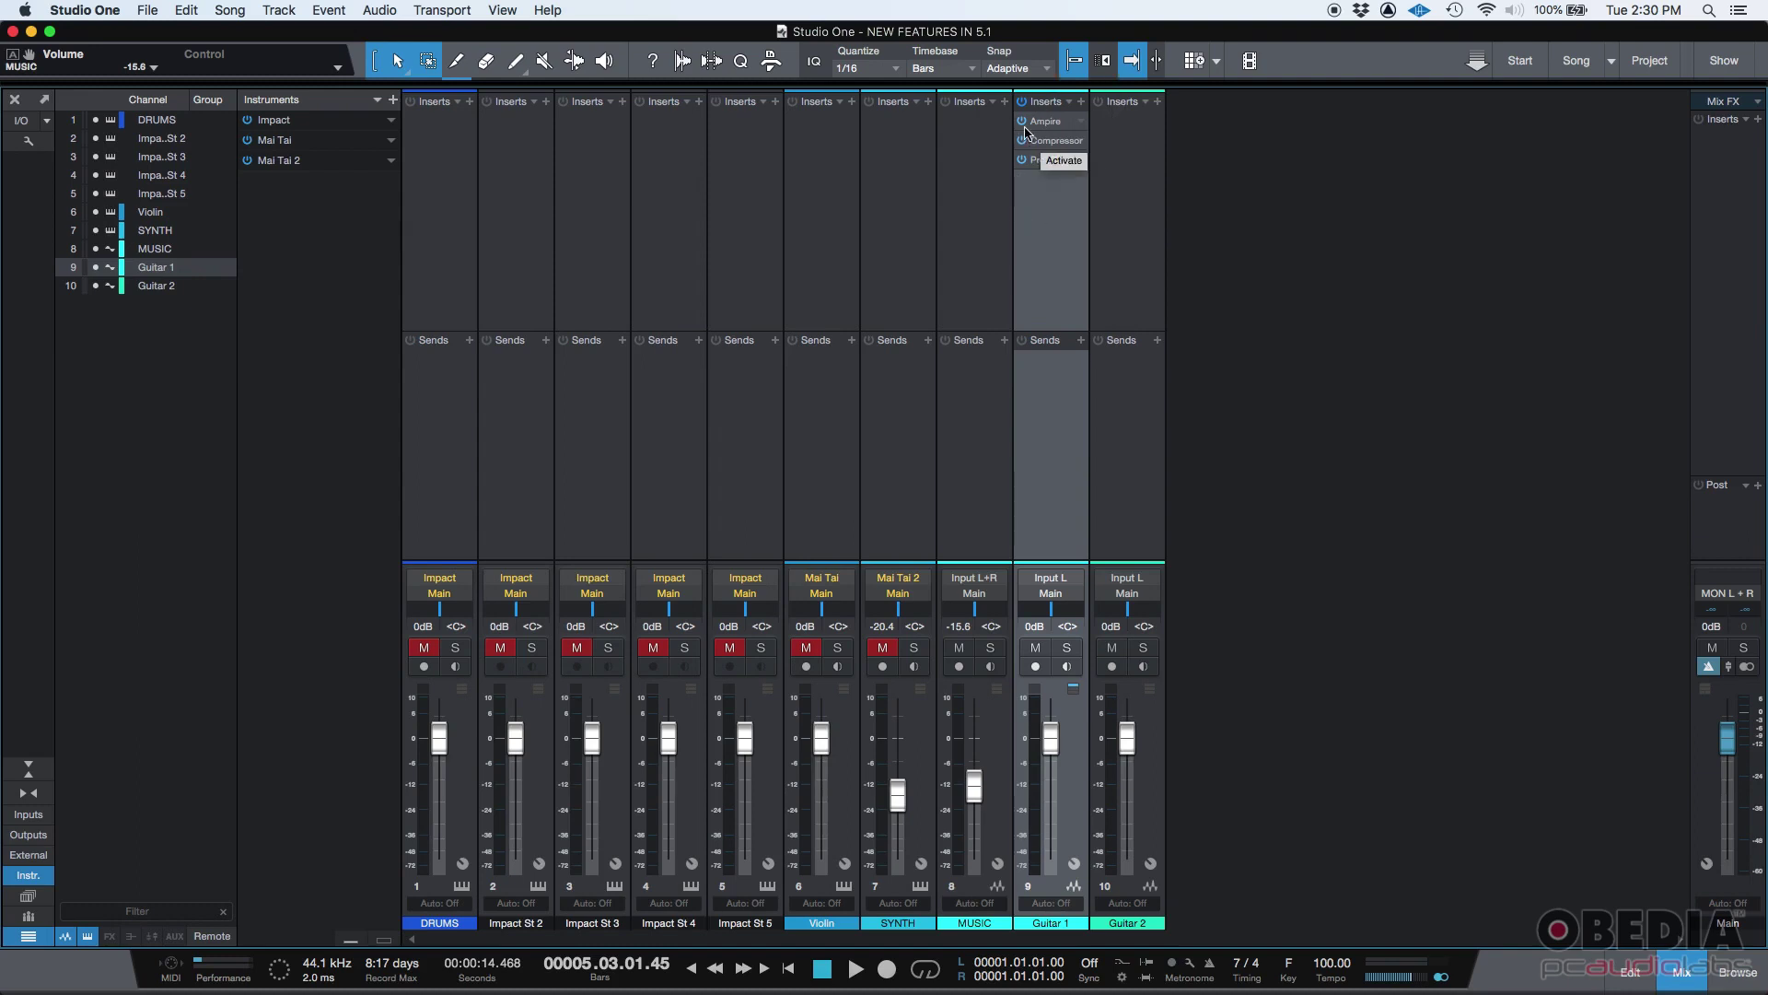
{"action": "left_click", "coordinate": [1140, 925]}
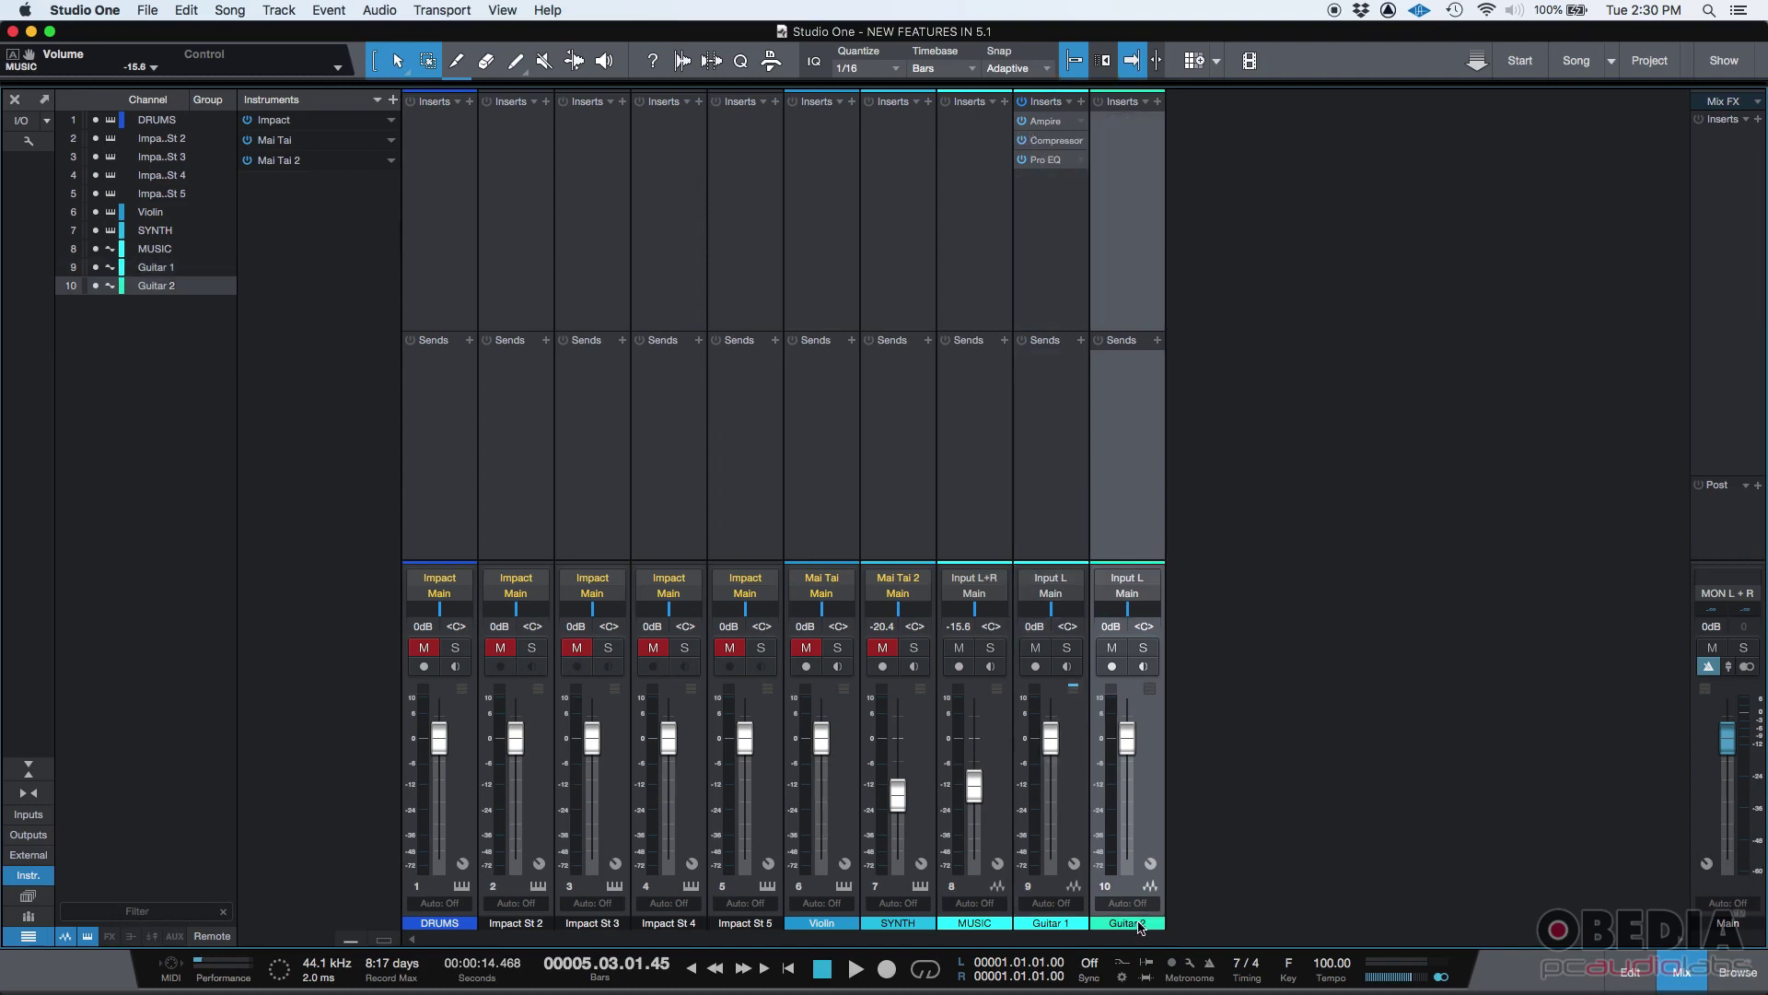
- Copy Guitar 1's insert chain onto Guitar 2, redoing it after an undo, and close the mixer
{"action": "left_click", "coordinate": [1053, 104]}
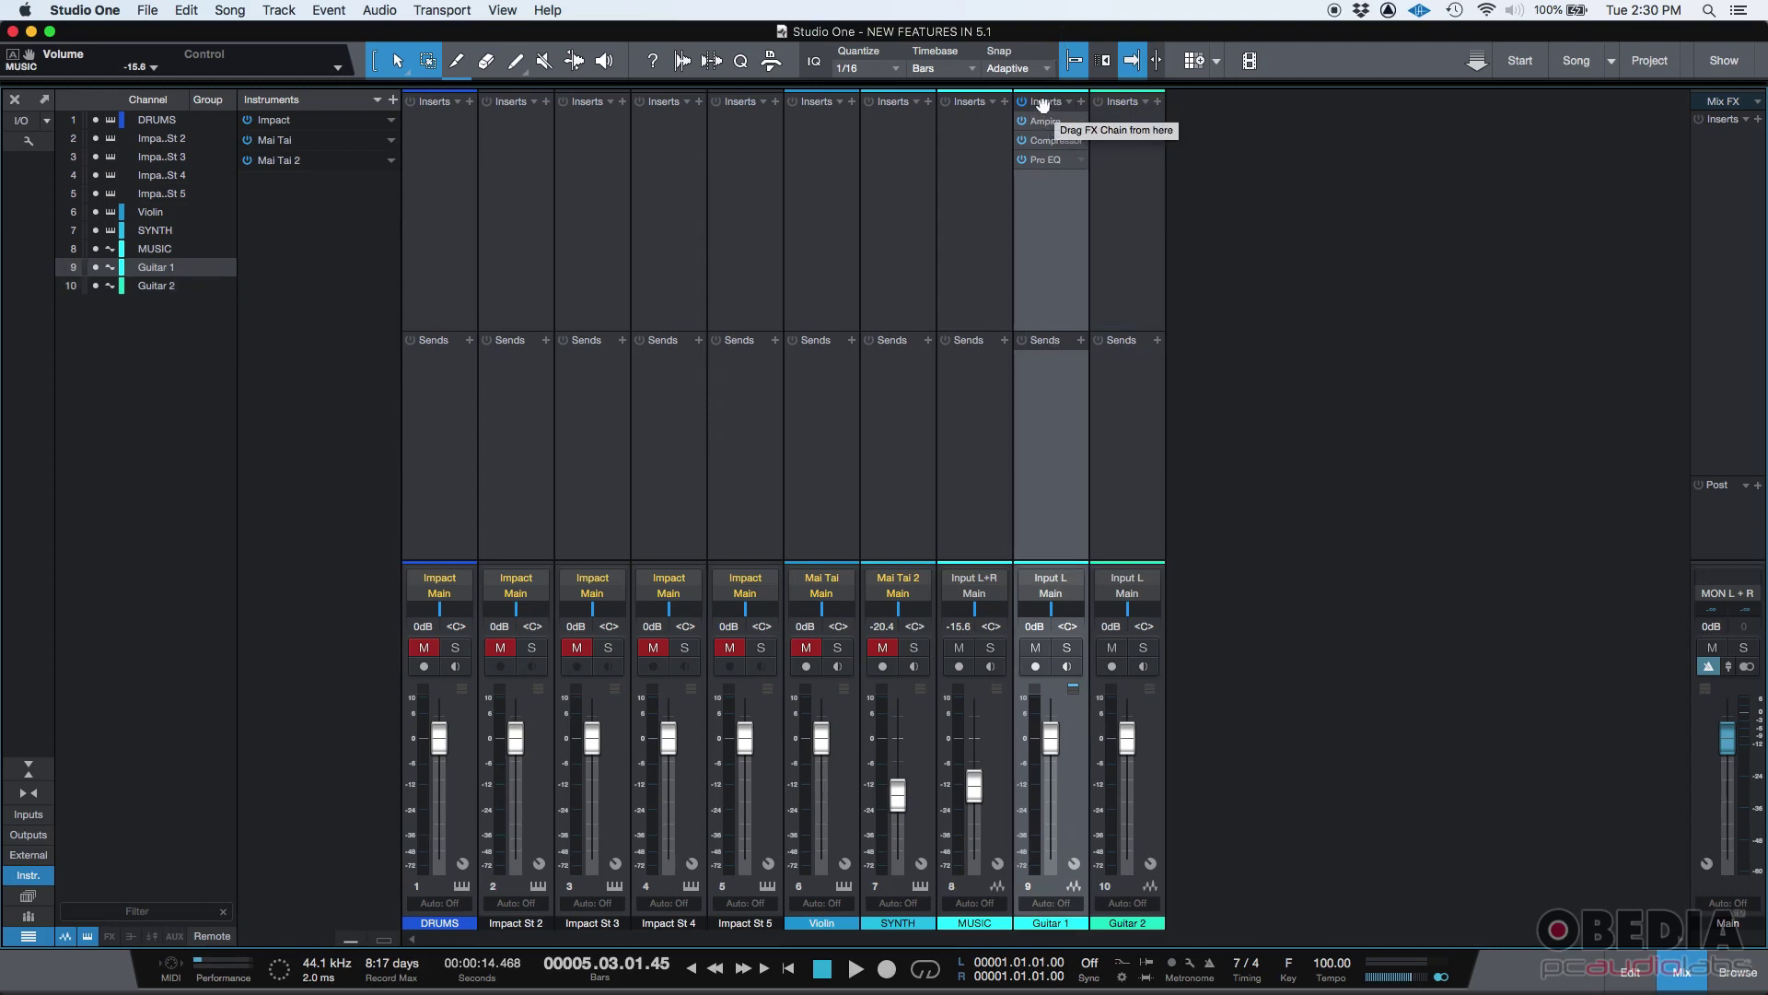
{"action": "left_click_drag", "start_coordinate": [1042, 104], "coordinate": [1131, 135]}
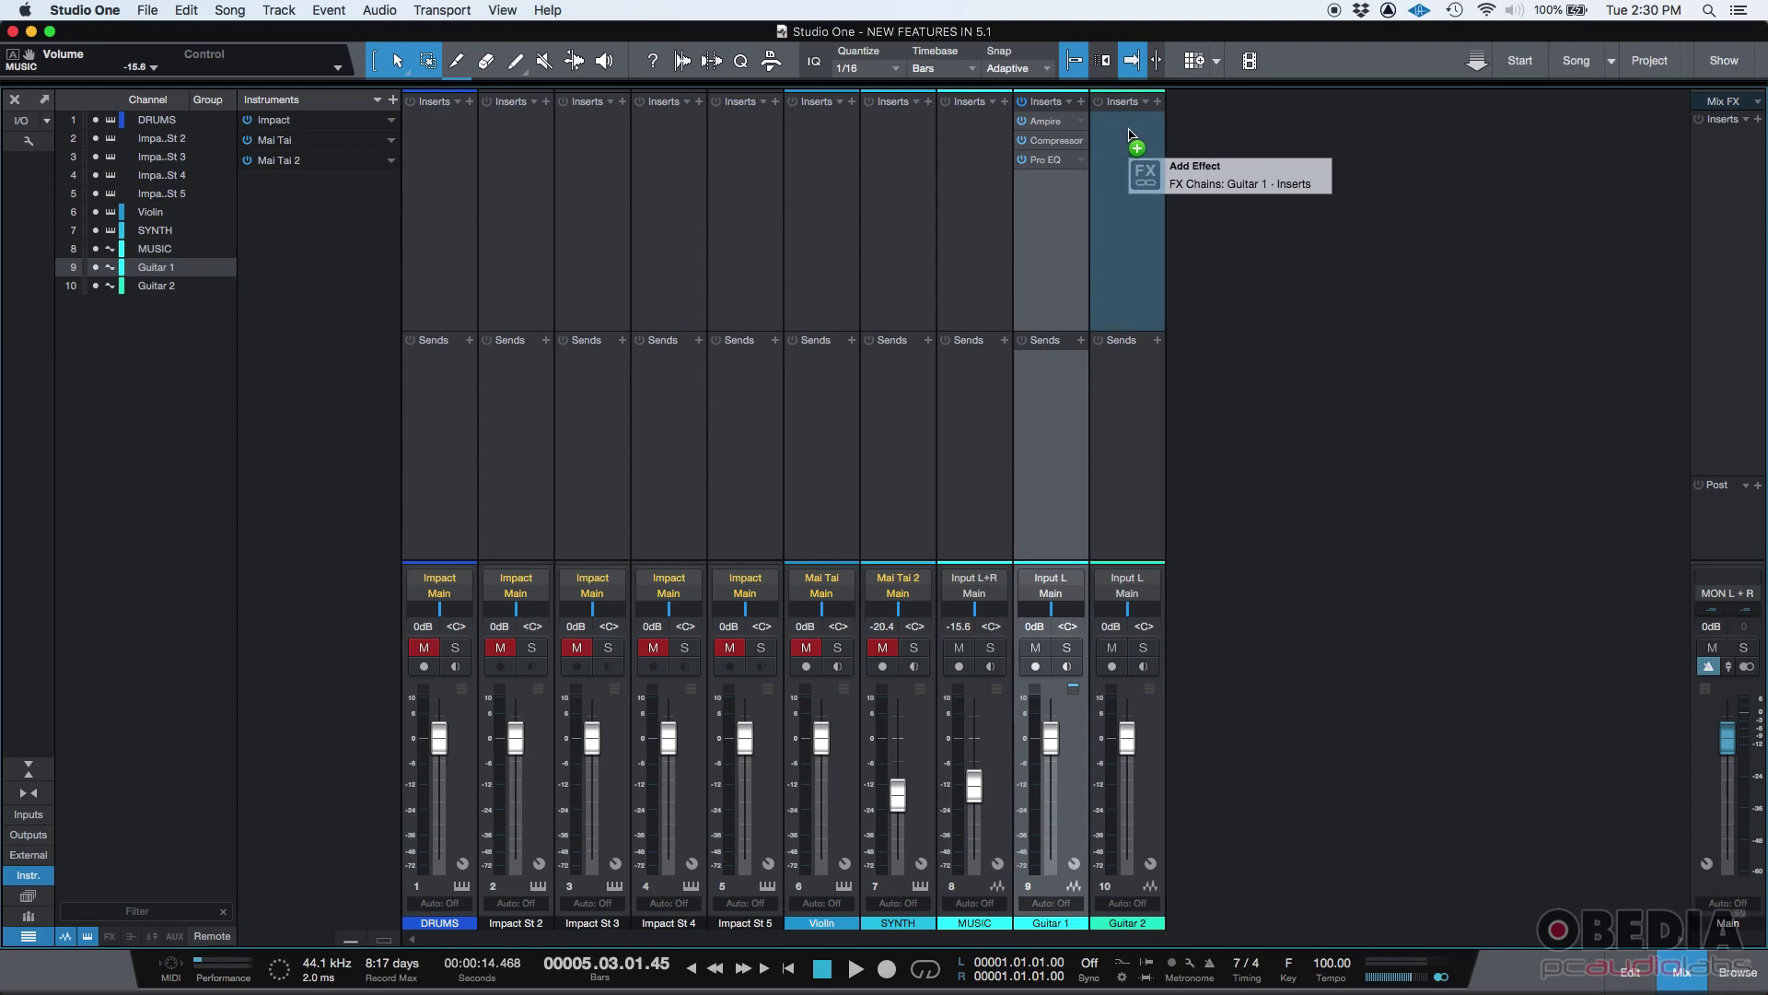
{"action": "left_click_drag", "start_coordinate": [1131, 135], "coordinate": [1131, 136]}
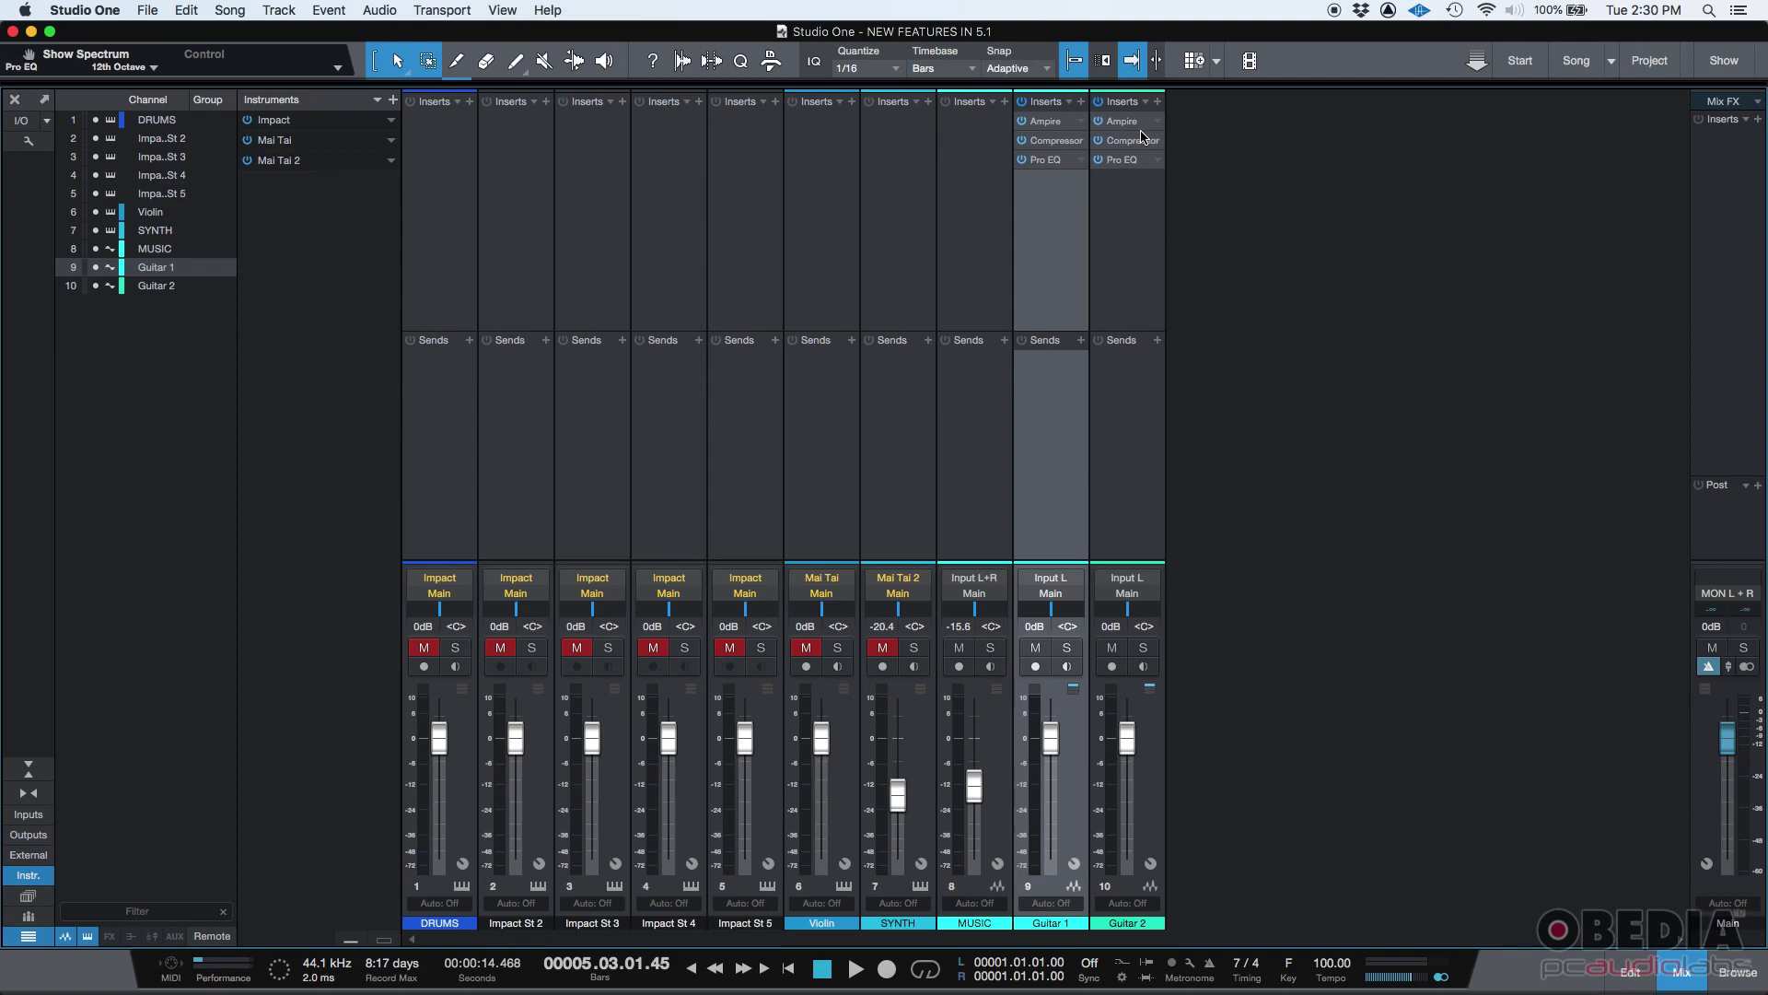
{"action": "key", "text": "ctrl+z"}
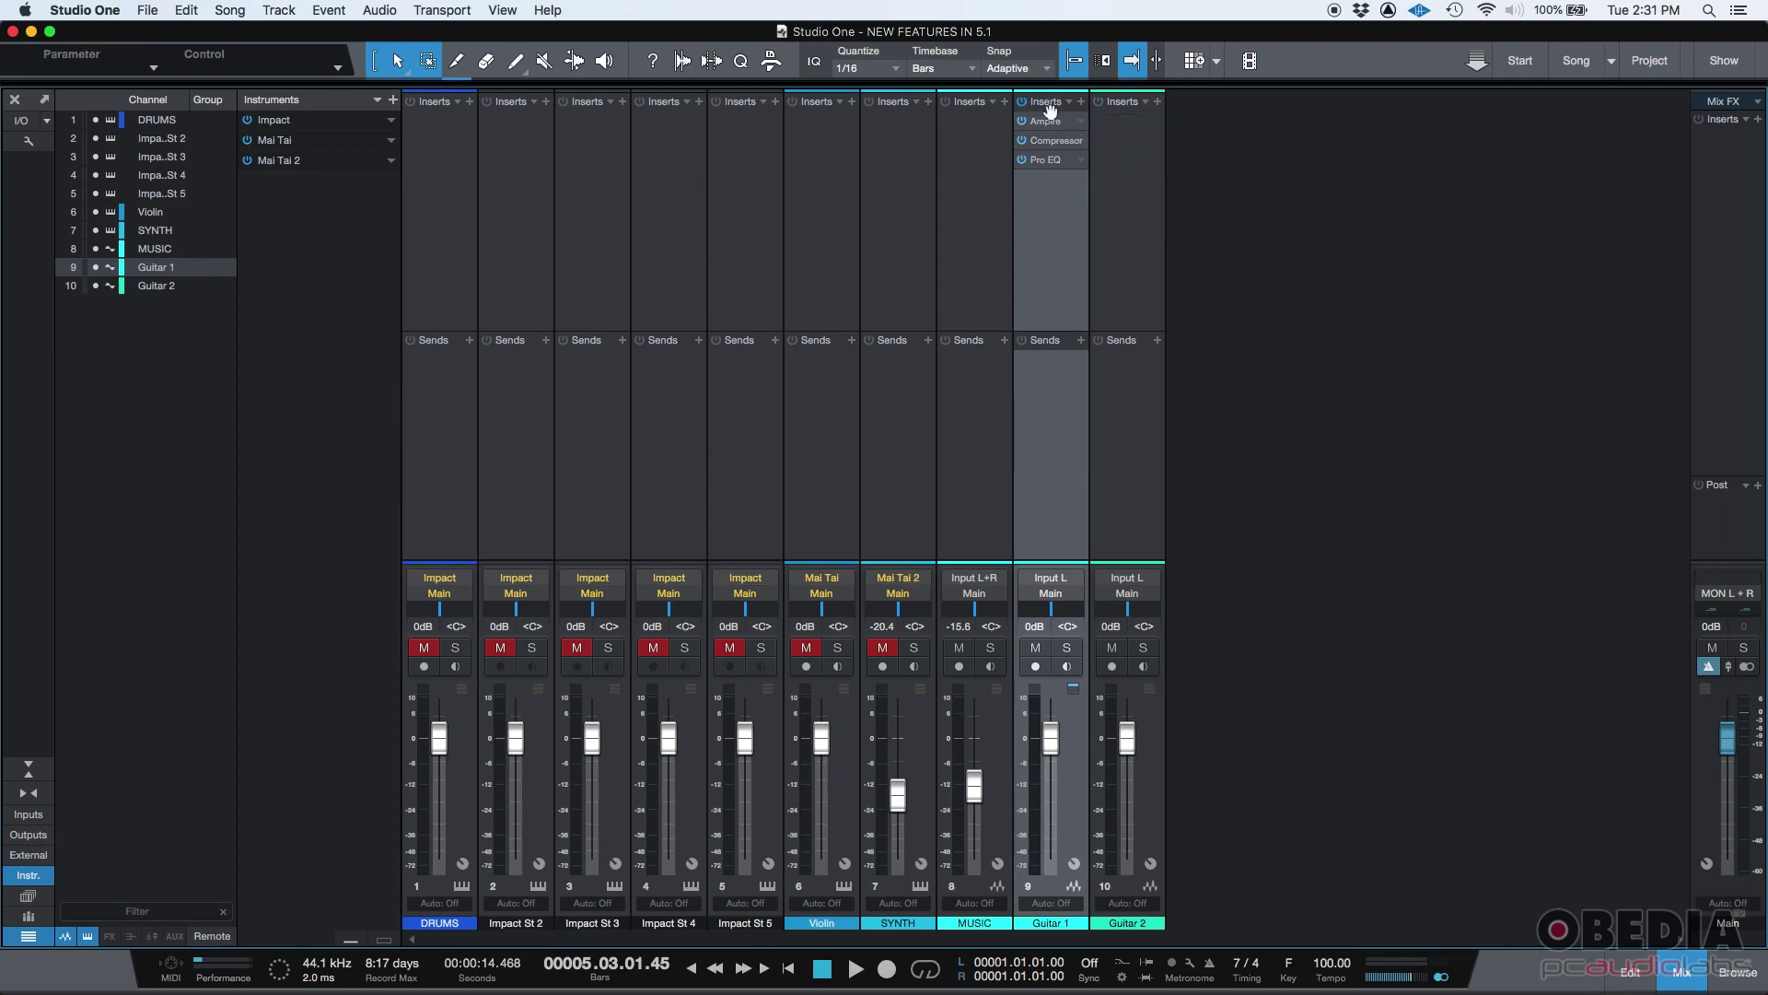
{"action": "left_click_drag", "start_coordinate": [1050, 111], "coordinate": [1132, 144]}
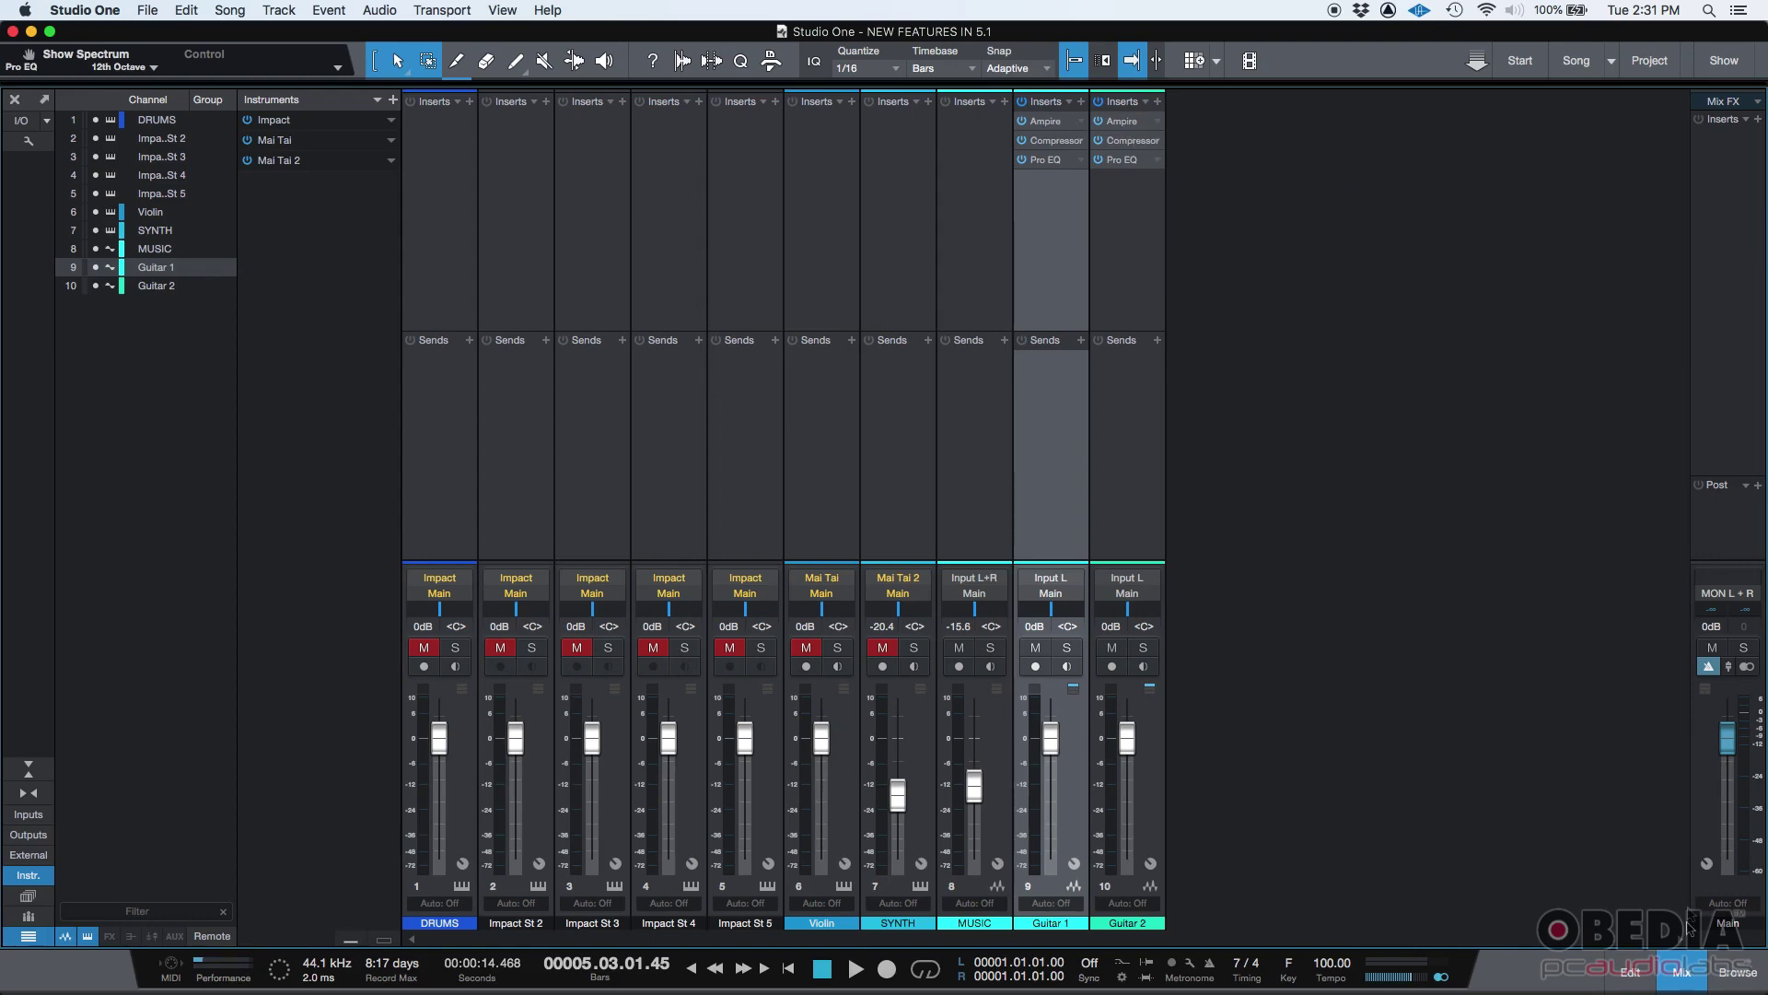
{"action": "left_click", "coordinate": [1681, 970]}
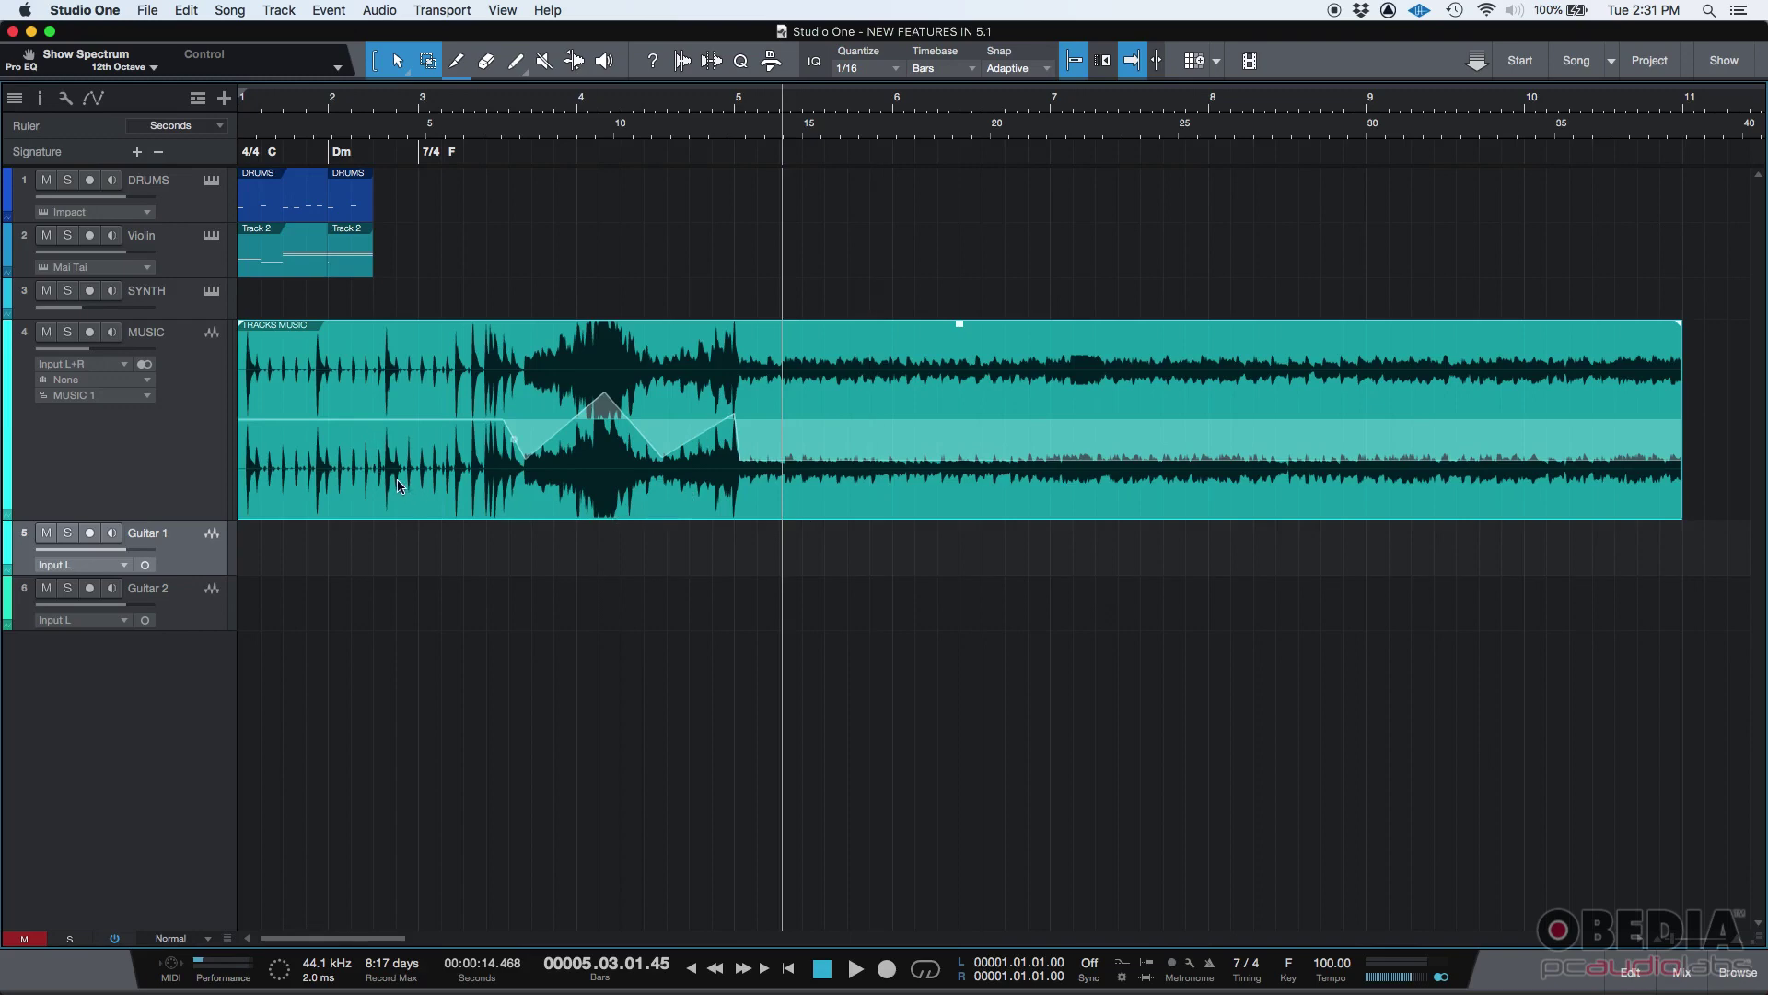
- Open the MUSIC event in the edit view and add a point on its volume envelope
{"action": "left_click", "coordinate": [354, 471]}
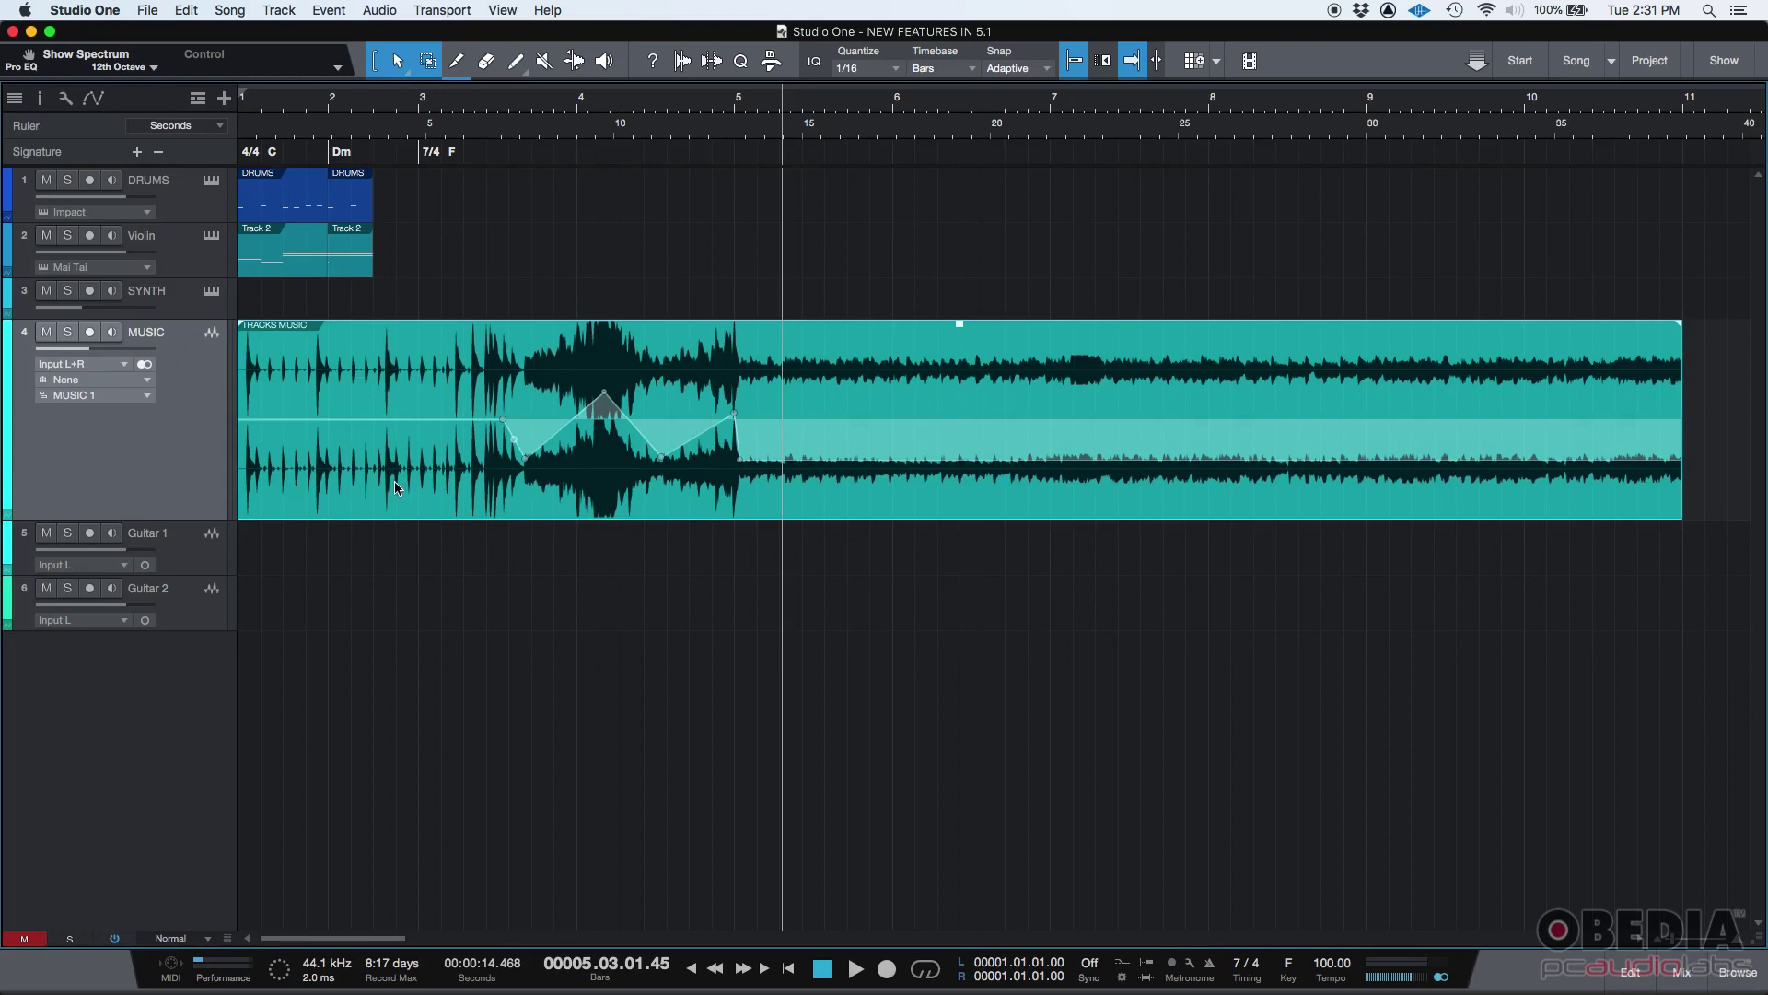
{"action": "double_click", "coordinate": [394, 481]}
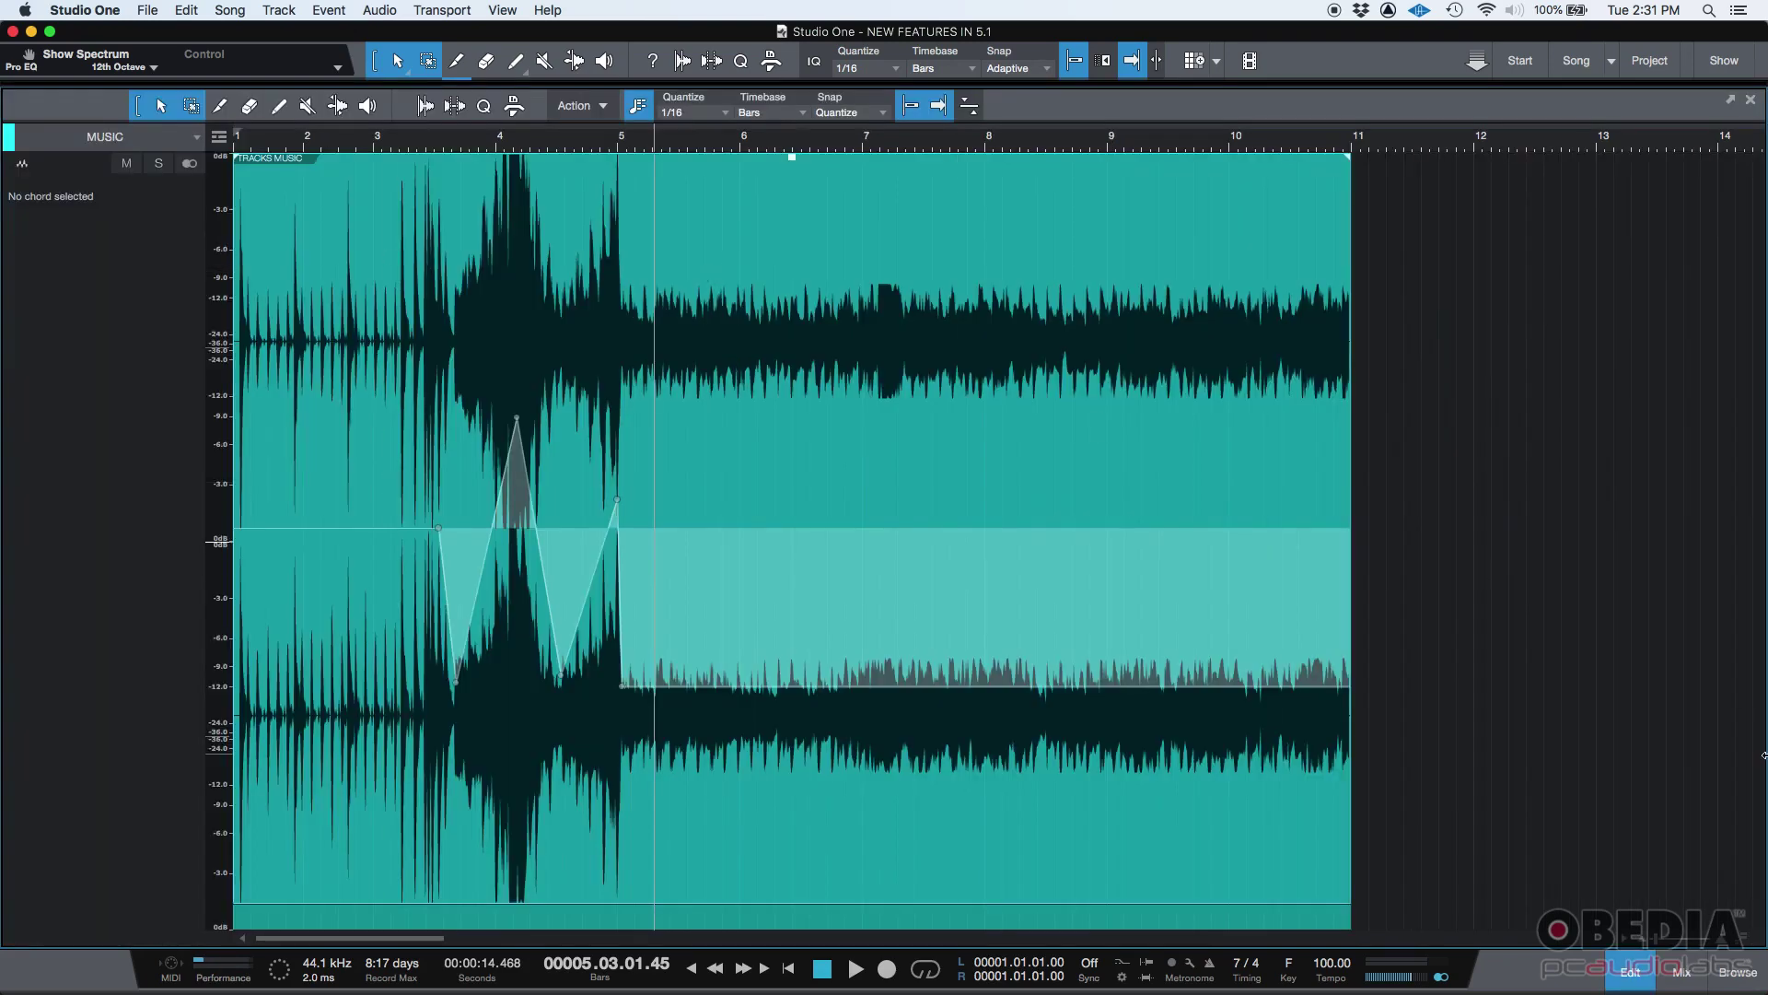
{"action": "left_click", "coordinate": [486, 550]}
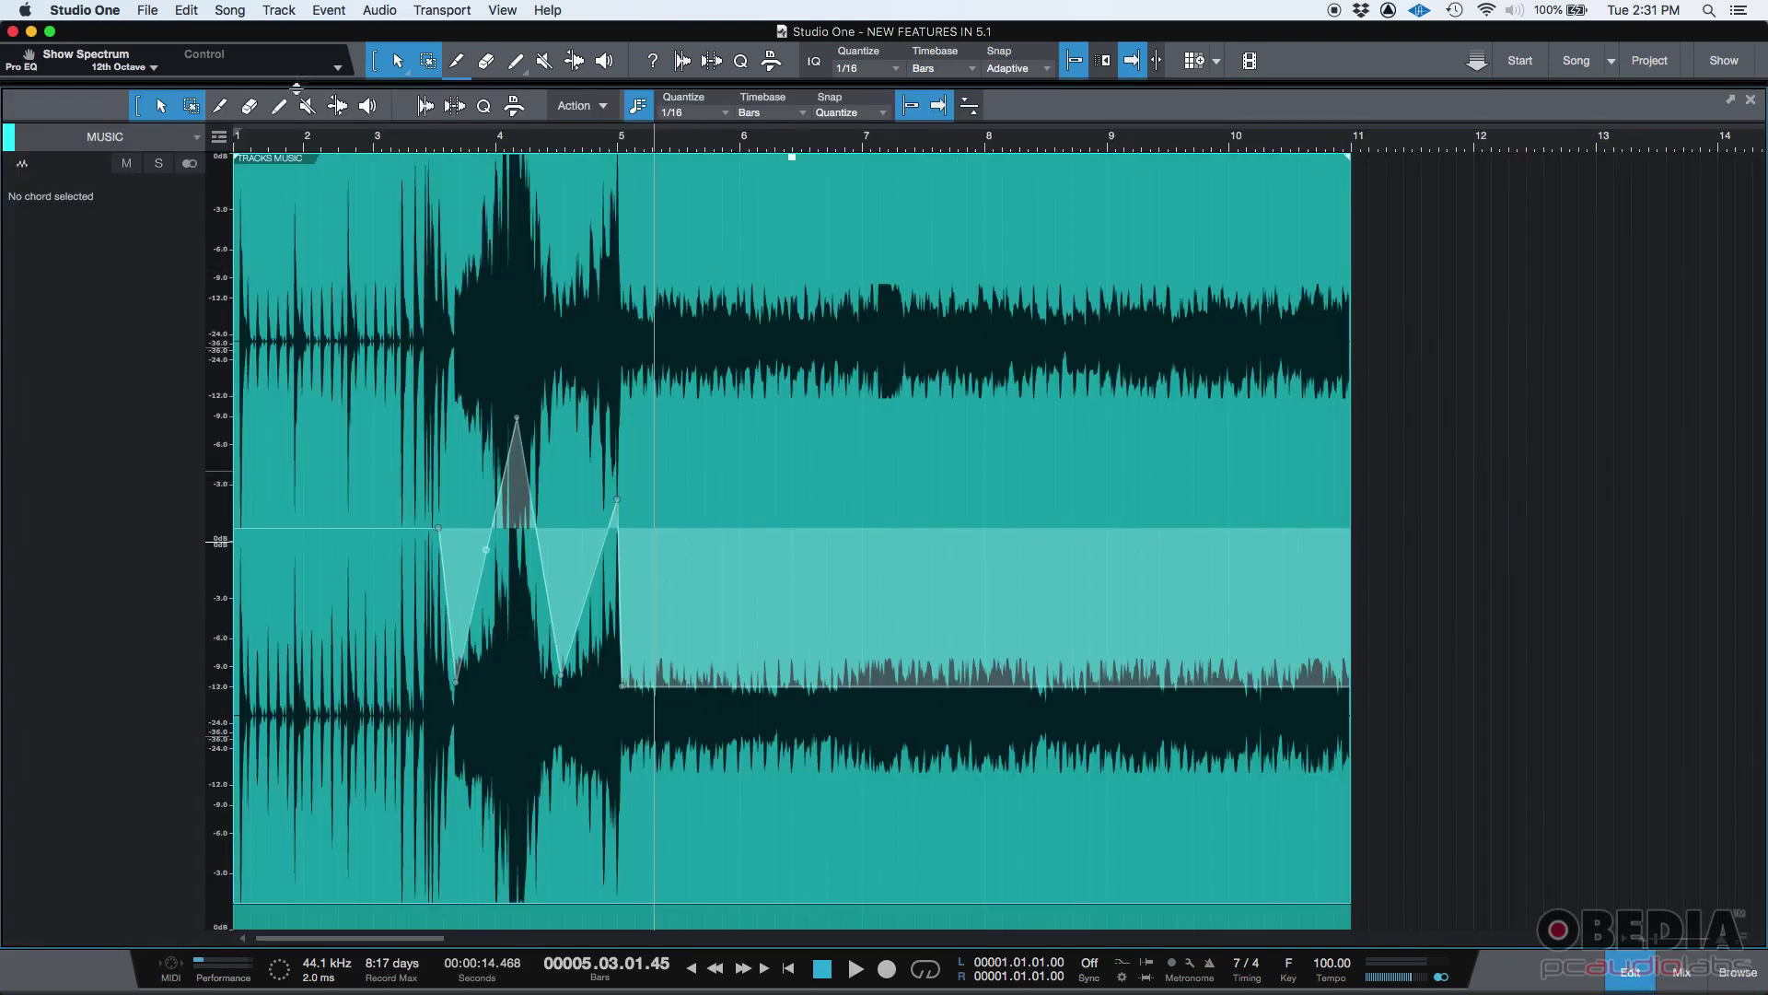
- Show the Signature, Chords, Arranger and Marker rulers, then toggle the edit view off and on
{"action": "left_click", "coordinate": [220, 140]}
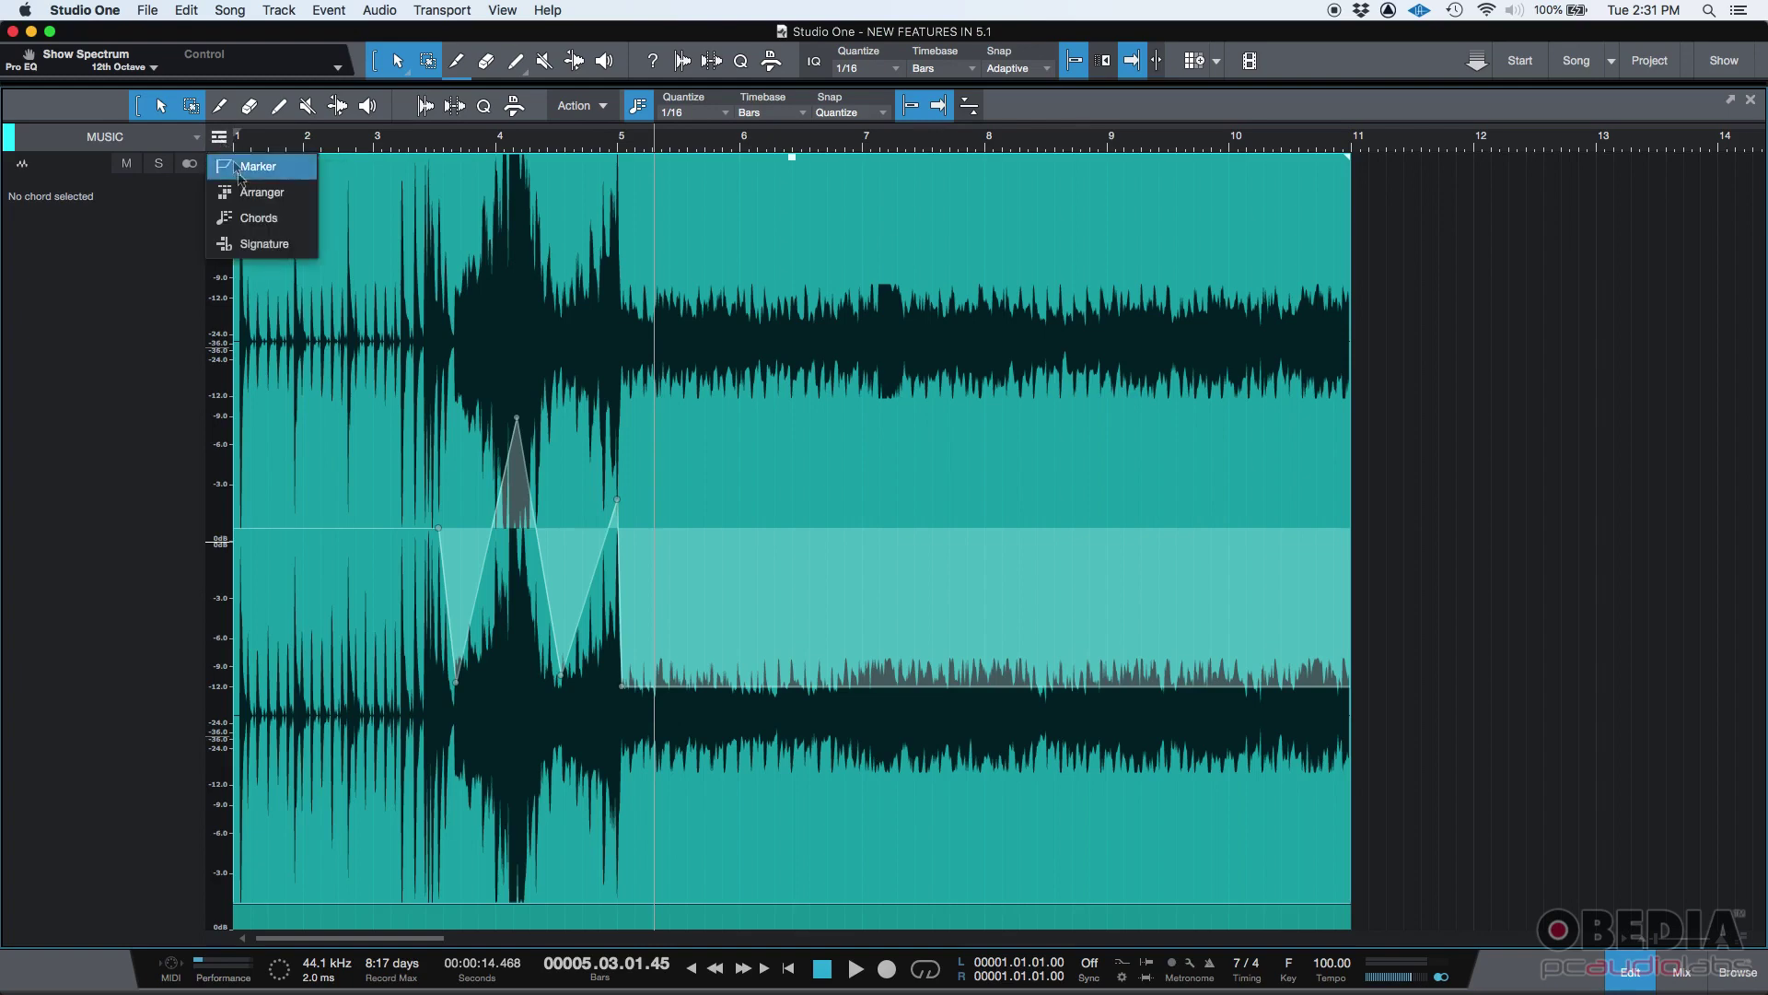
{"action": "left_click", "coordinate": [250, 244]}
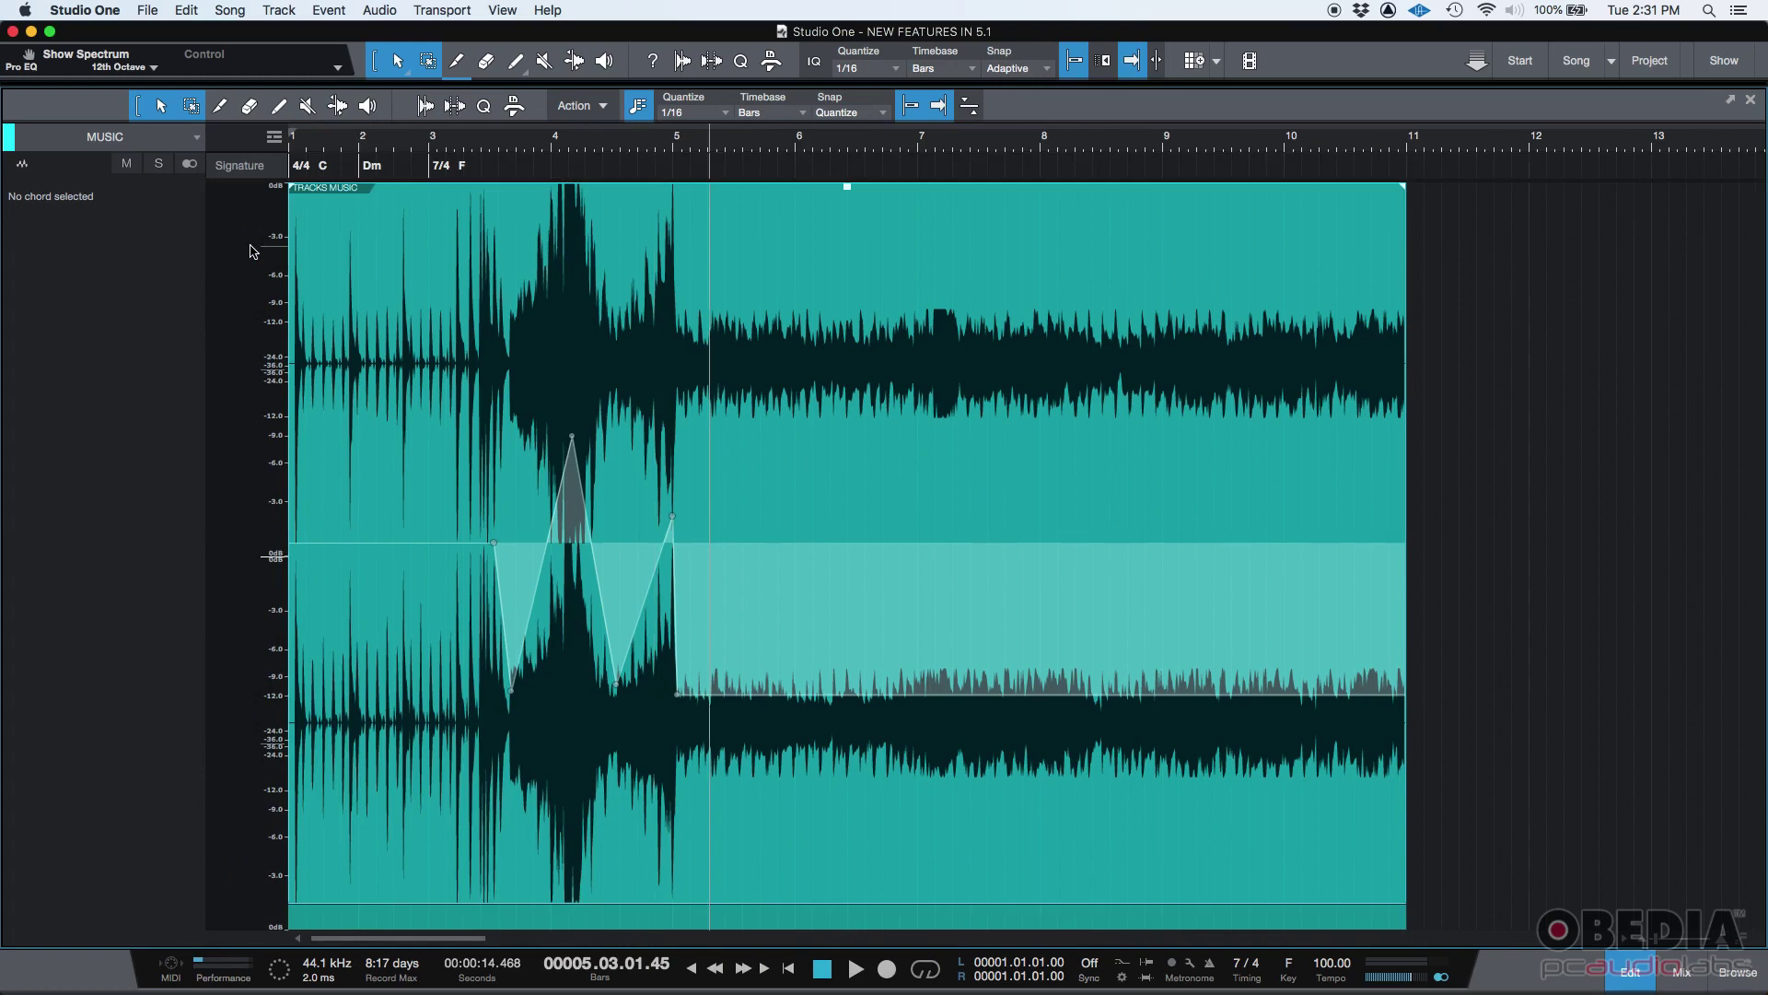
{"action": "left_click", "coordinate": [273, 136]}
{"action": "left_click", "coordinate": [287, 215]}
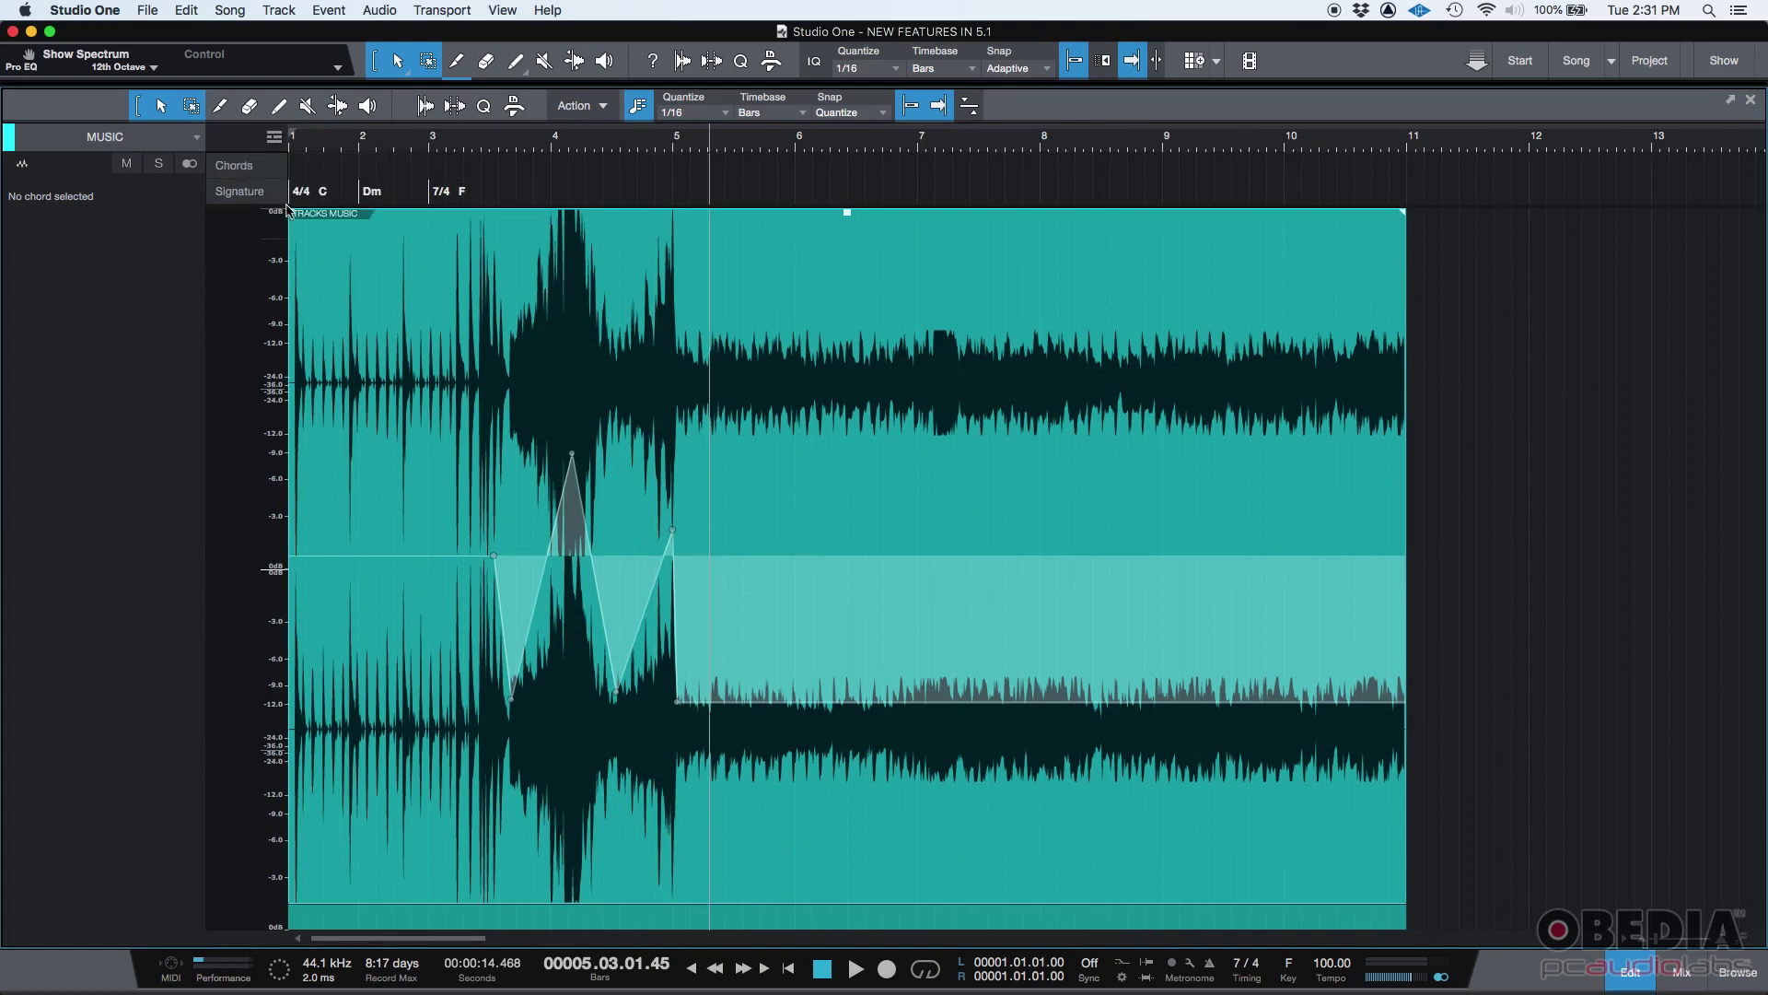
{"action": "left_click", "coordinate": [274, 136]}
{"action": "left_click", "coordinate": [281, 189]}
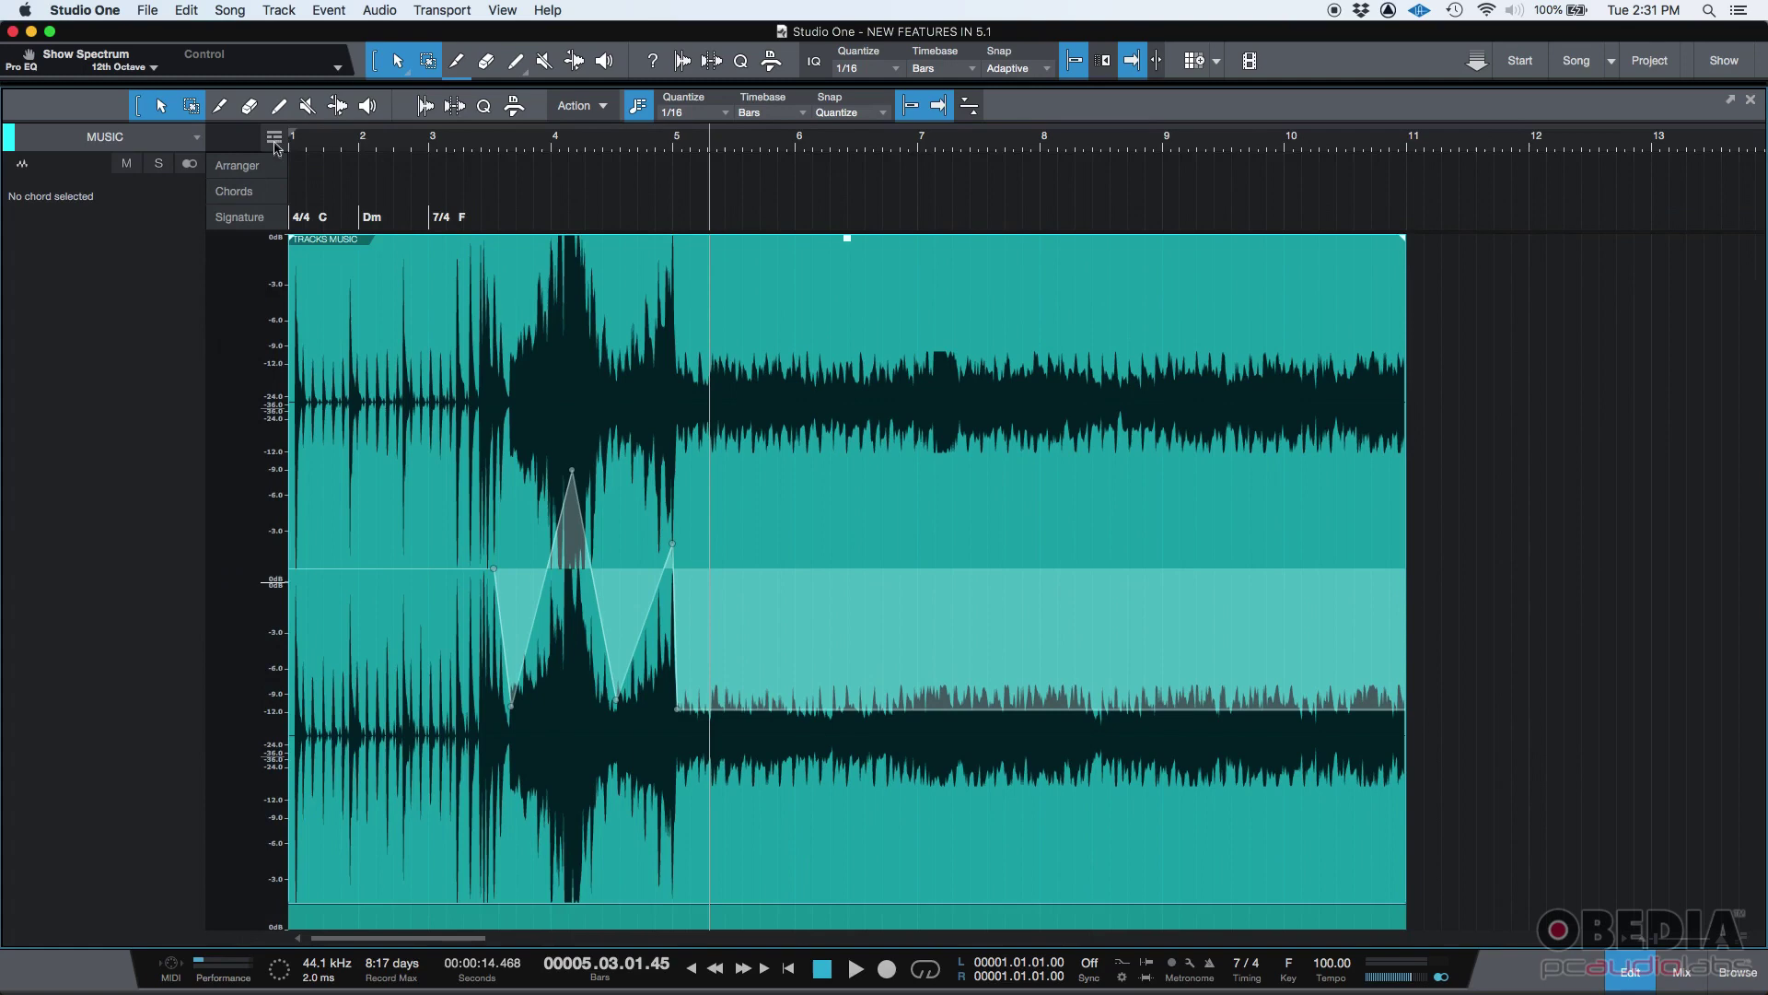
{"action": "left_click", "coordinate": [274, 137]}
{"action": "left_click", "coordinate": [296, 163]}
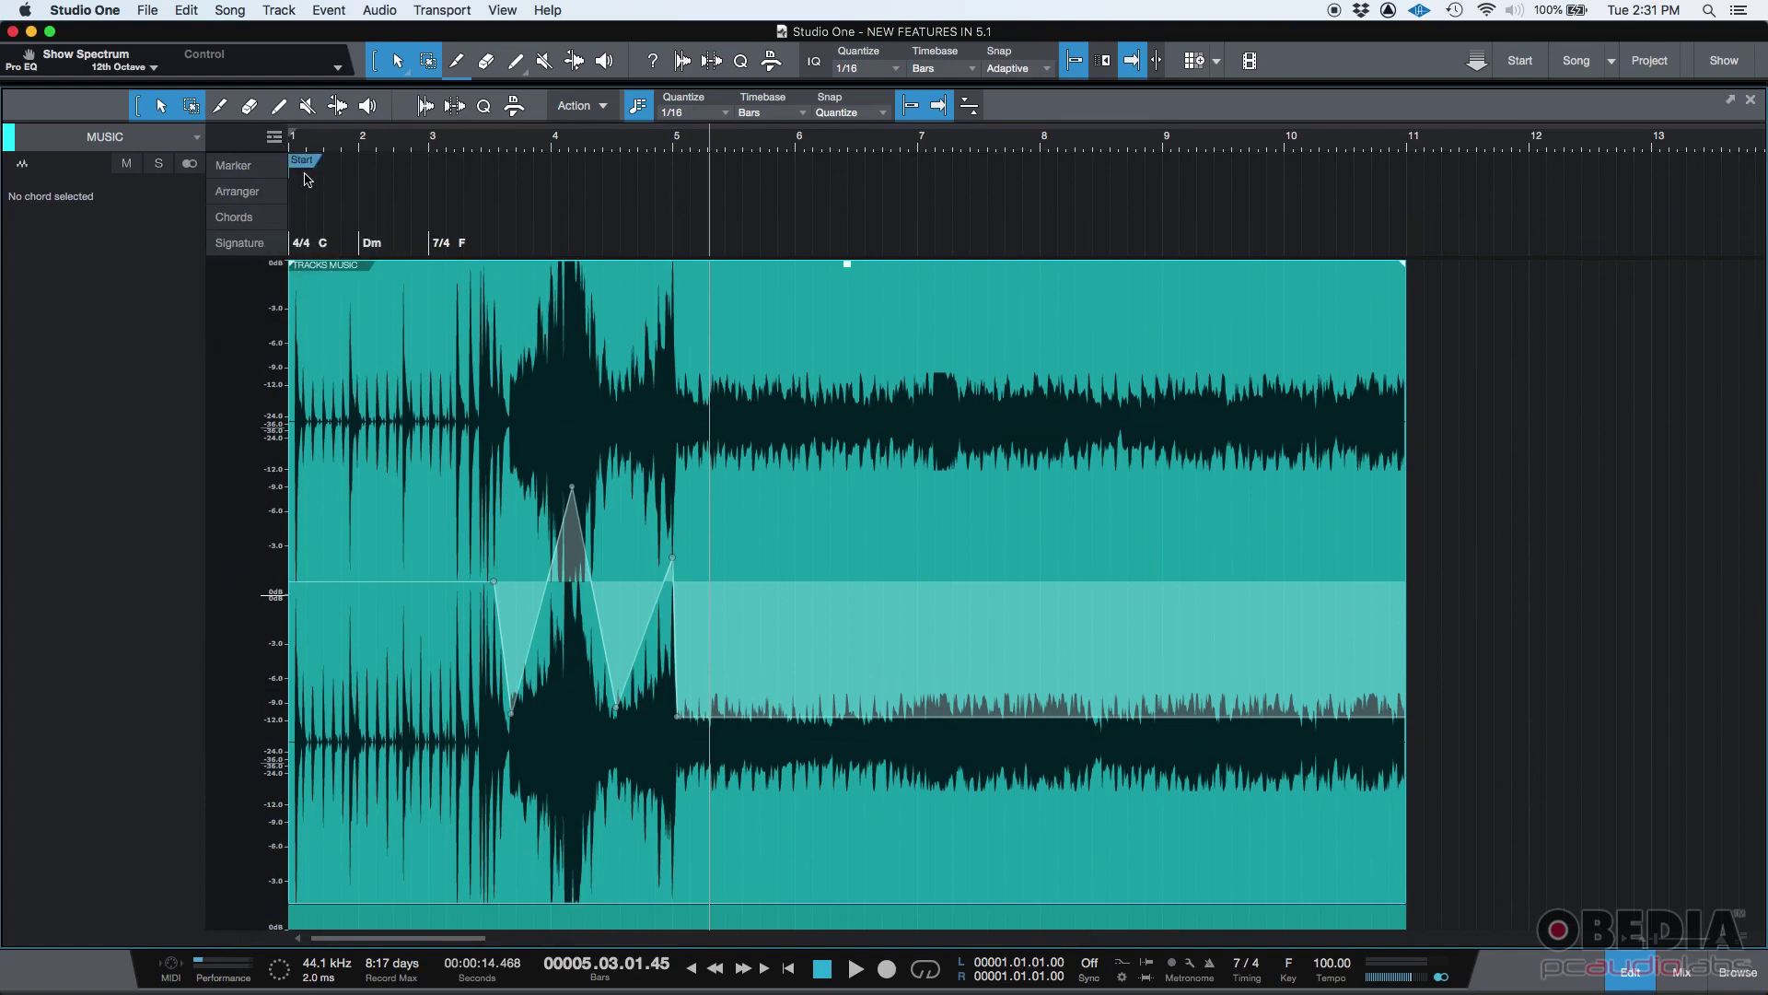
{"action": "left_click", "coordinate": [1632, 973]}
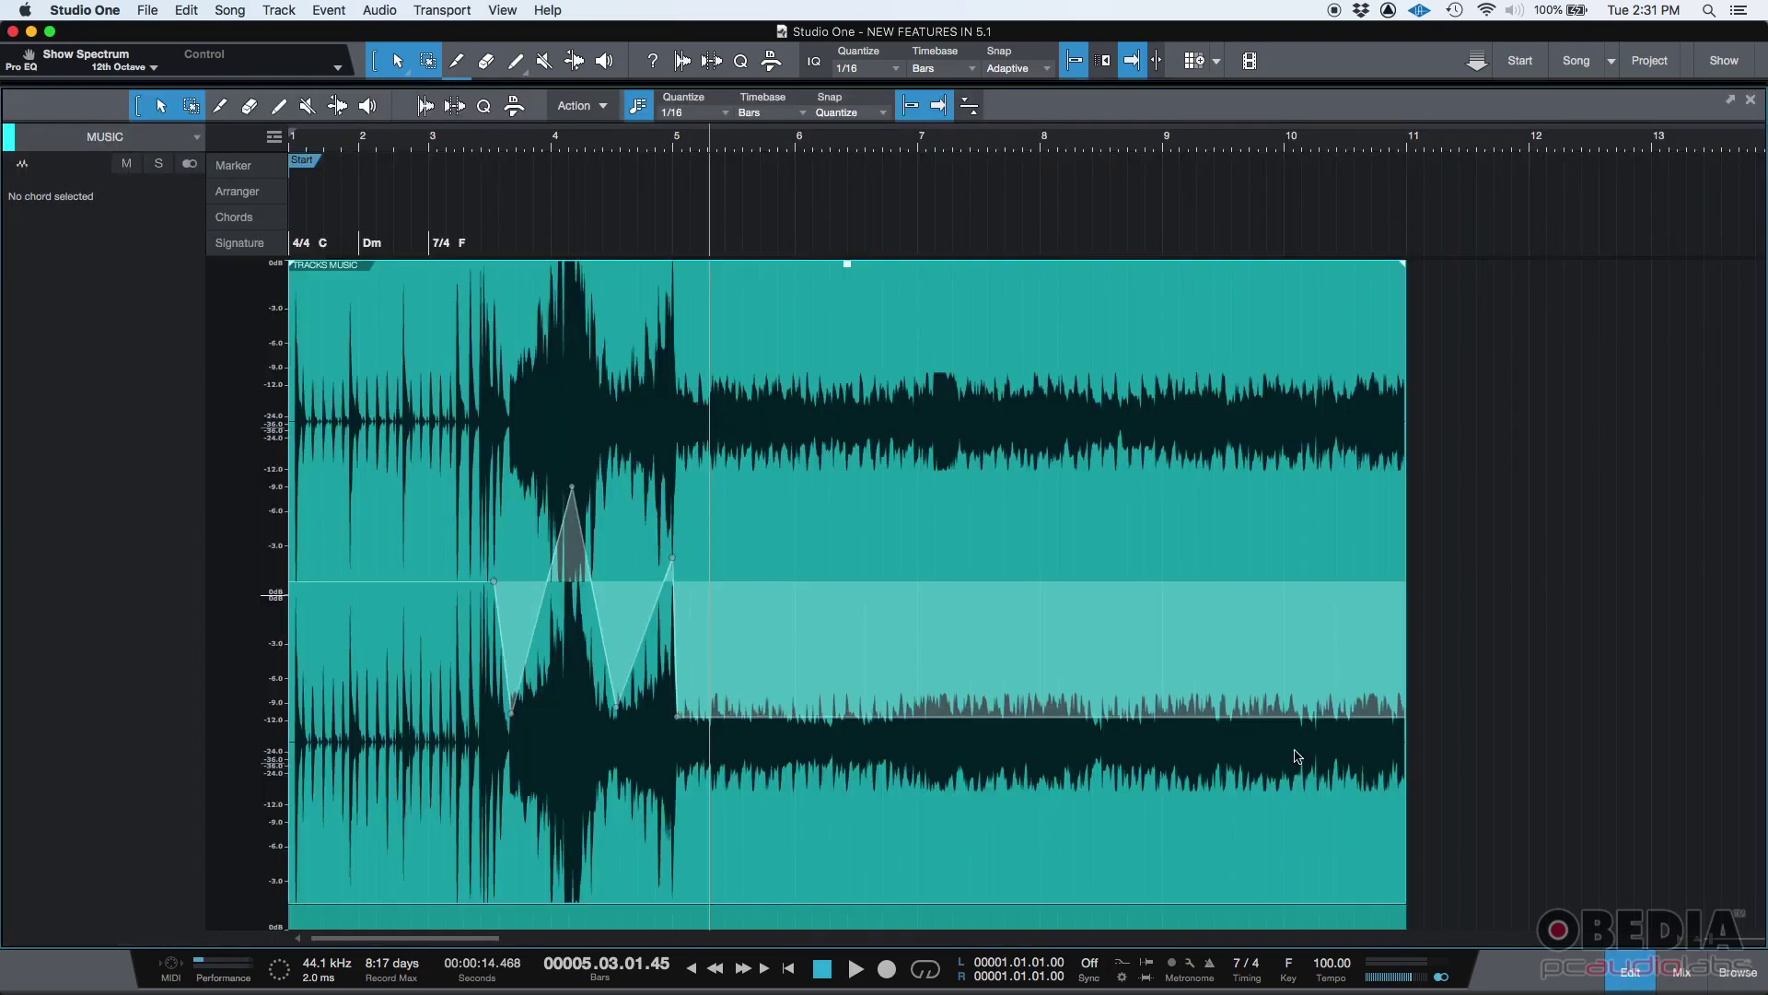
{"action": "left_click", "coordinate": [1632, 974]}
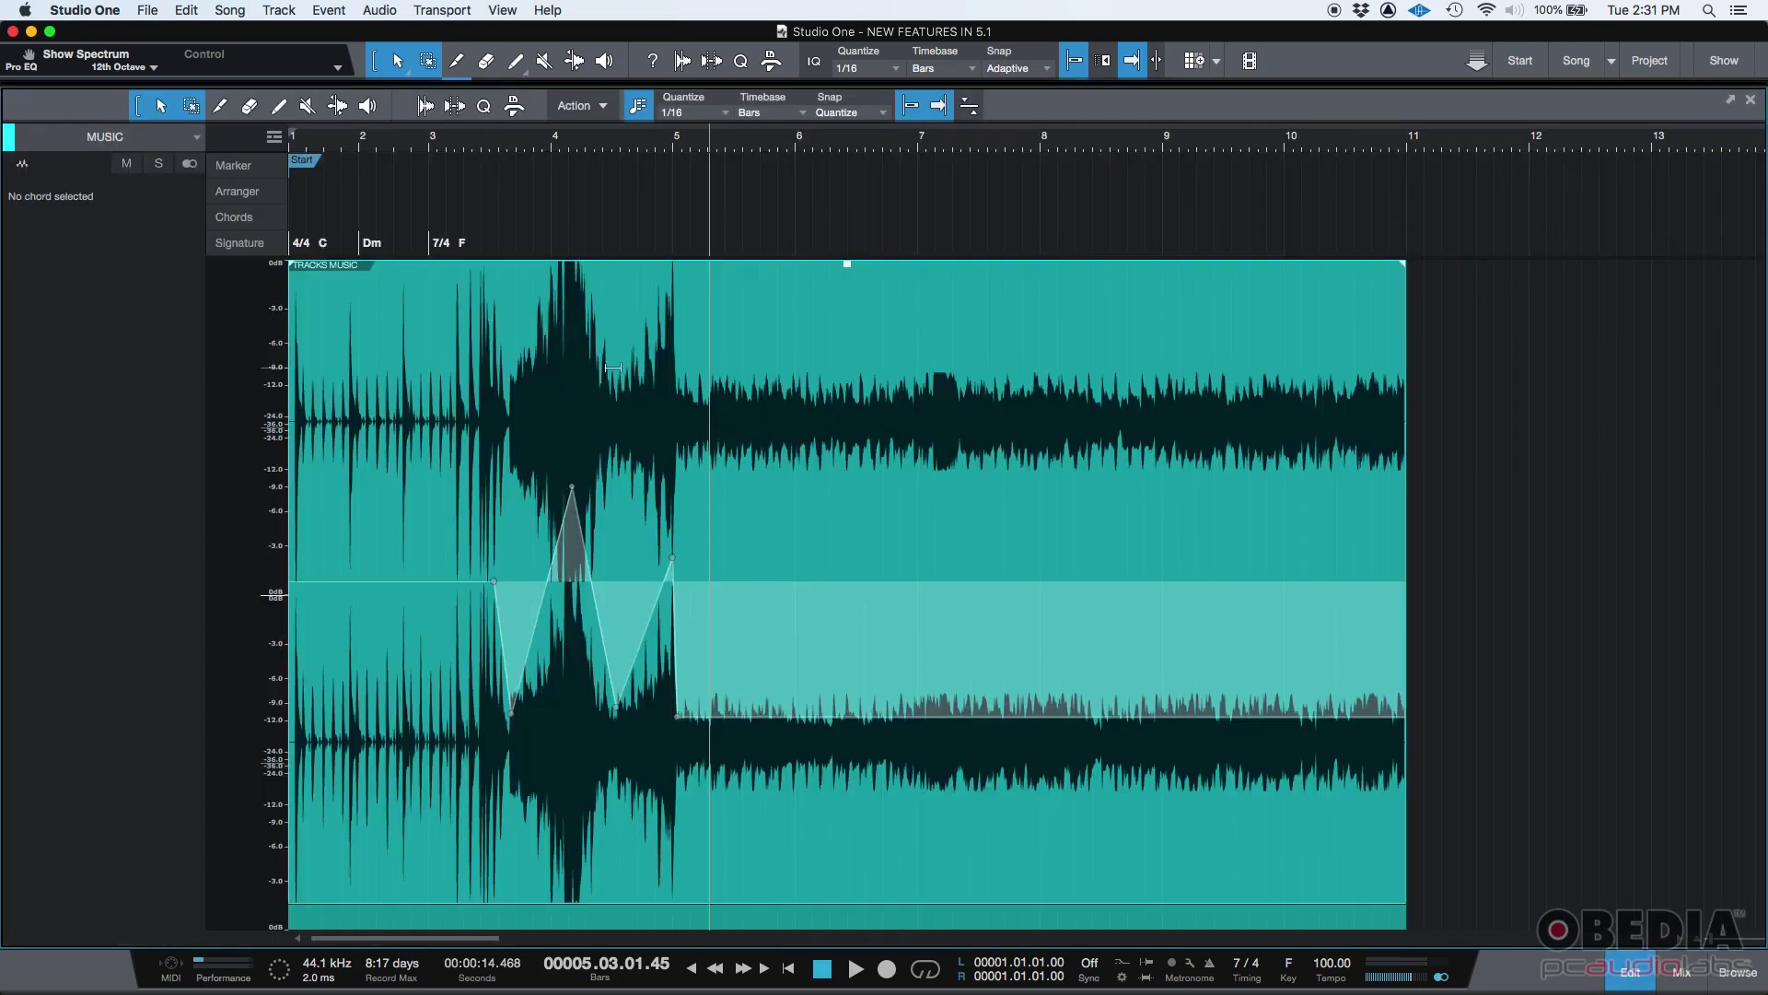